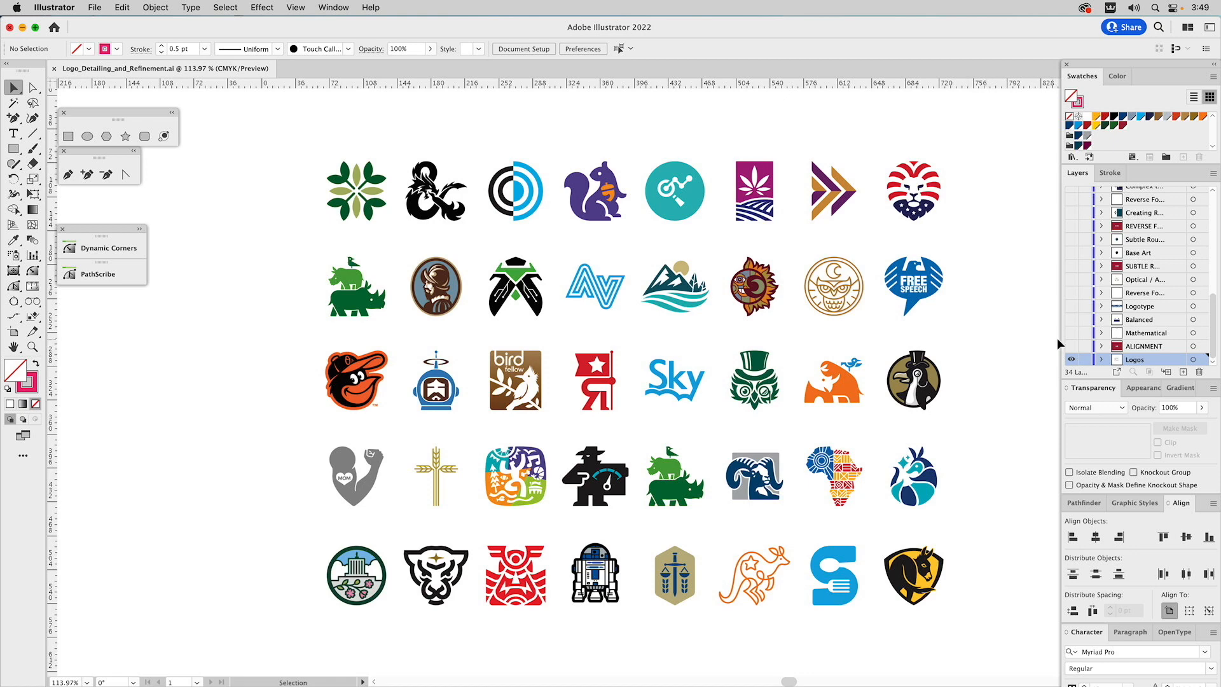
Change the visible artwork from the Logos layer through ALIGNMENT to Mathematical, and make Mathematical the active layer.
click(1072, 346)
click(1071, 360)
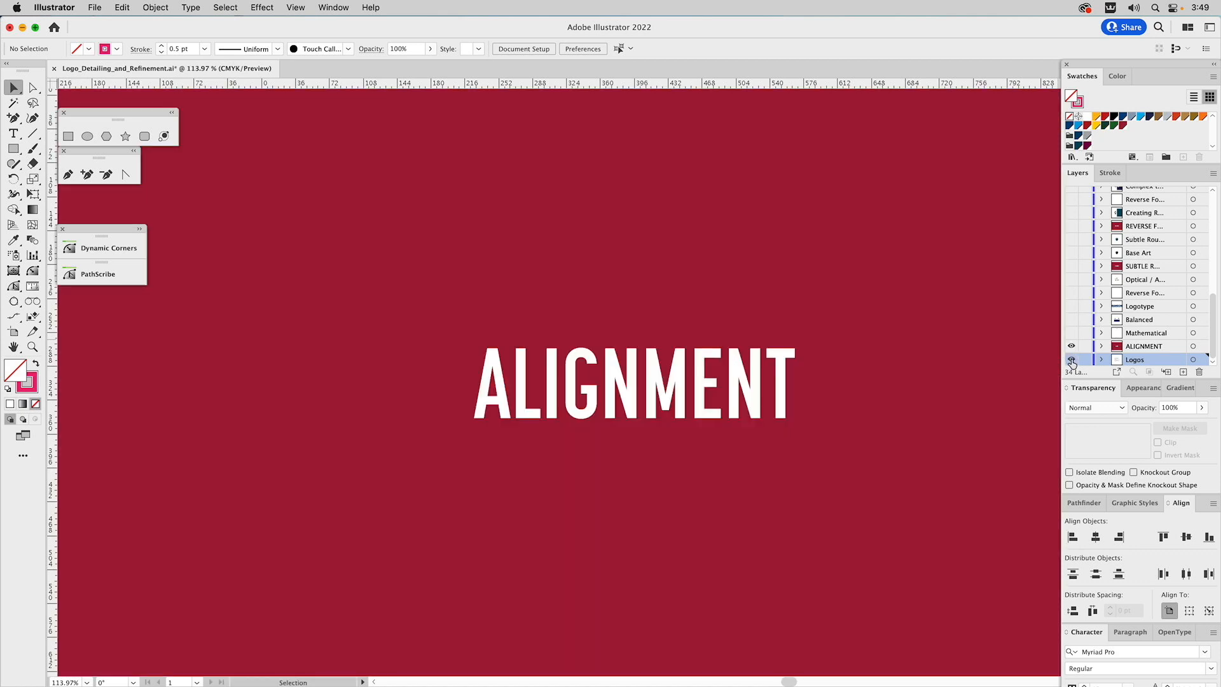
click(1136, 348)
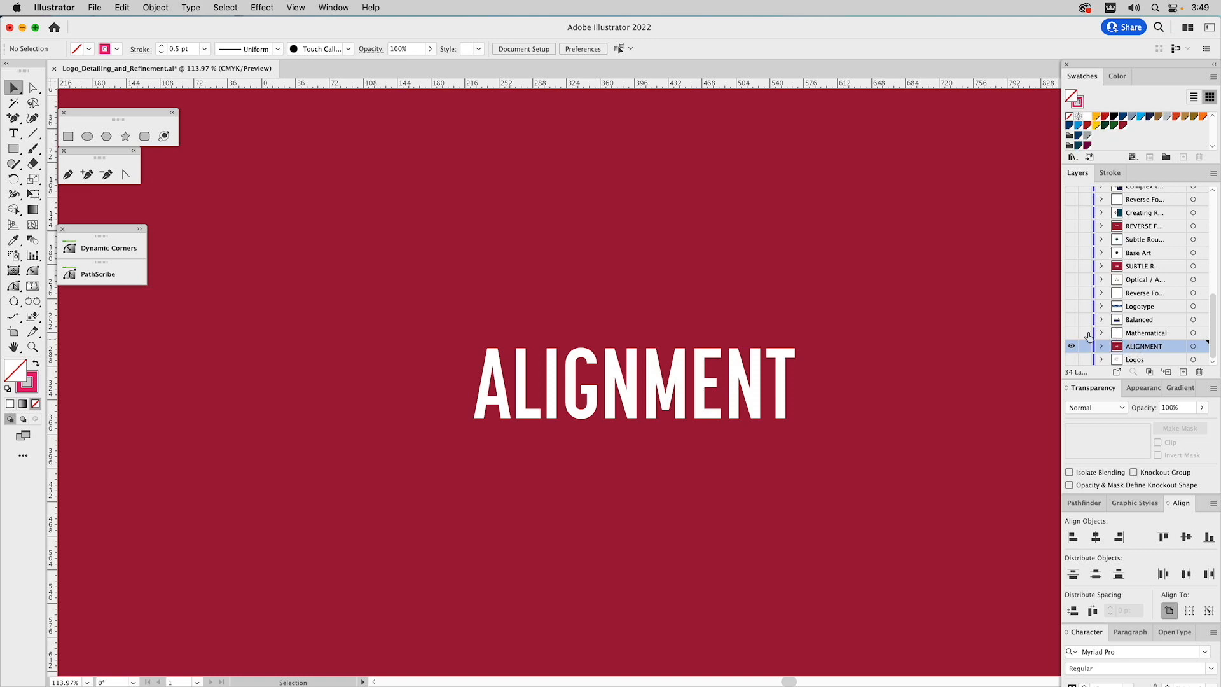
alt+click(1071, 333)
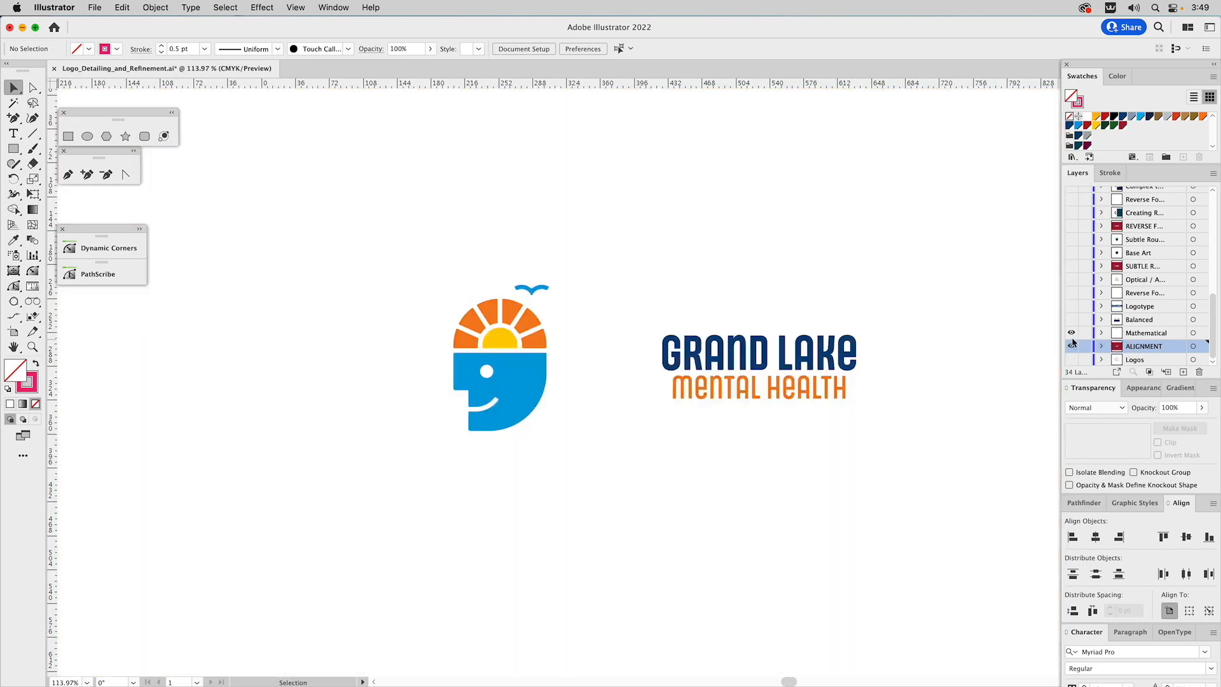
click(1146, 334)
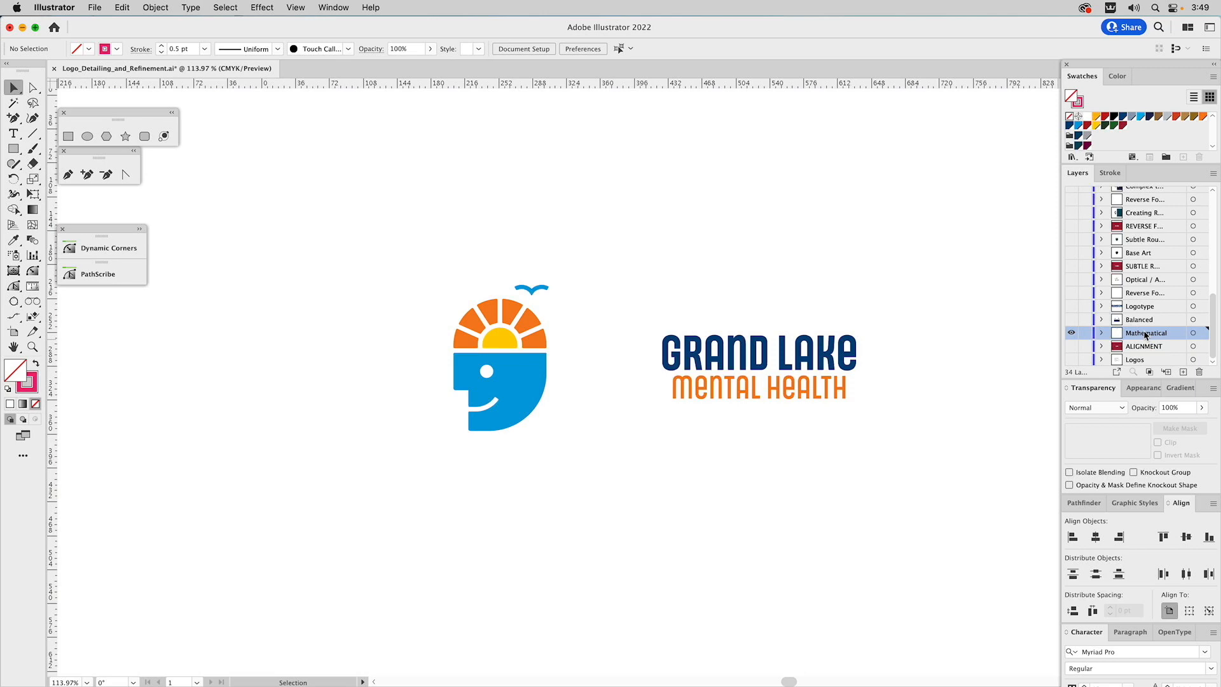
Stack the face symbol above the Grand Lake Mental Health wordmark and position both in the upper middle of the artboard.
click(517, 368)
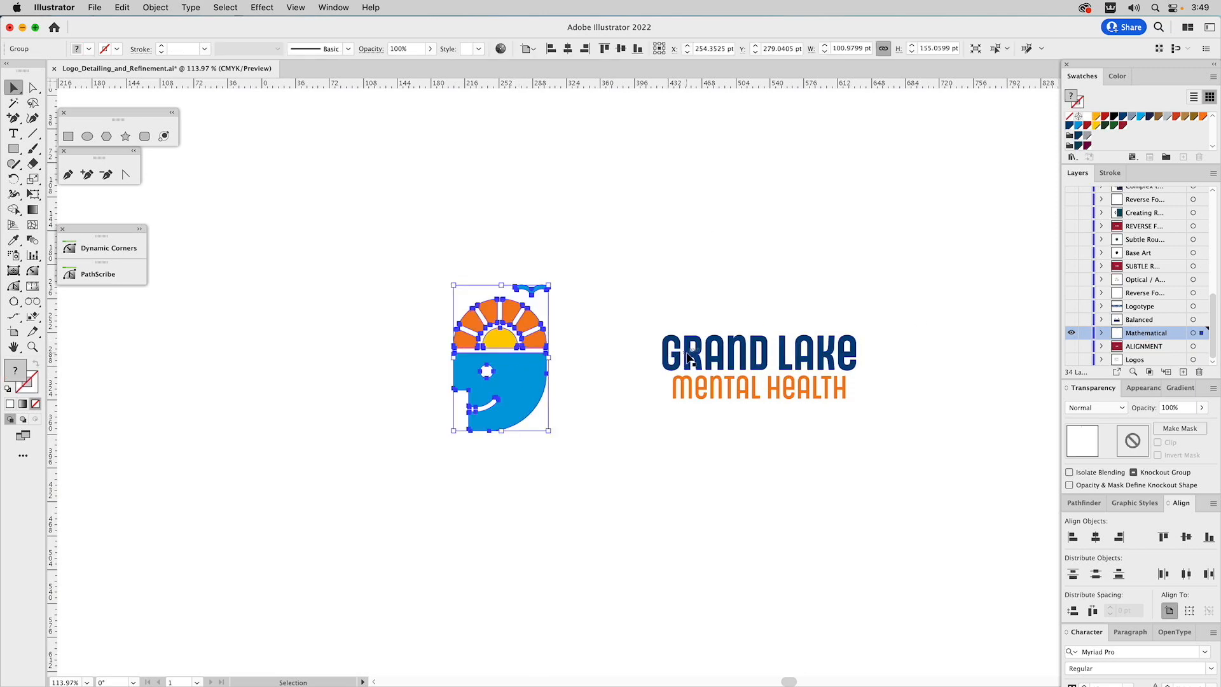
mouse_move(529, 380)
mouse_down()
mouse_move(705, 282)
mouse_move(784, 273)
mouse_up()
shift+click(767, 344)
drag(768, 344, 605, 338)
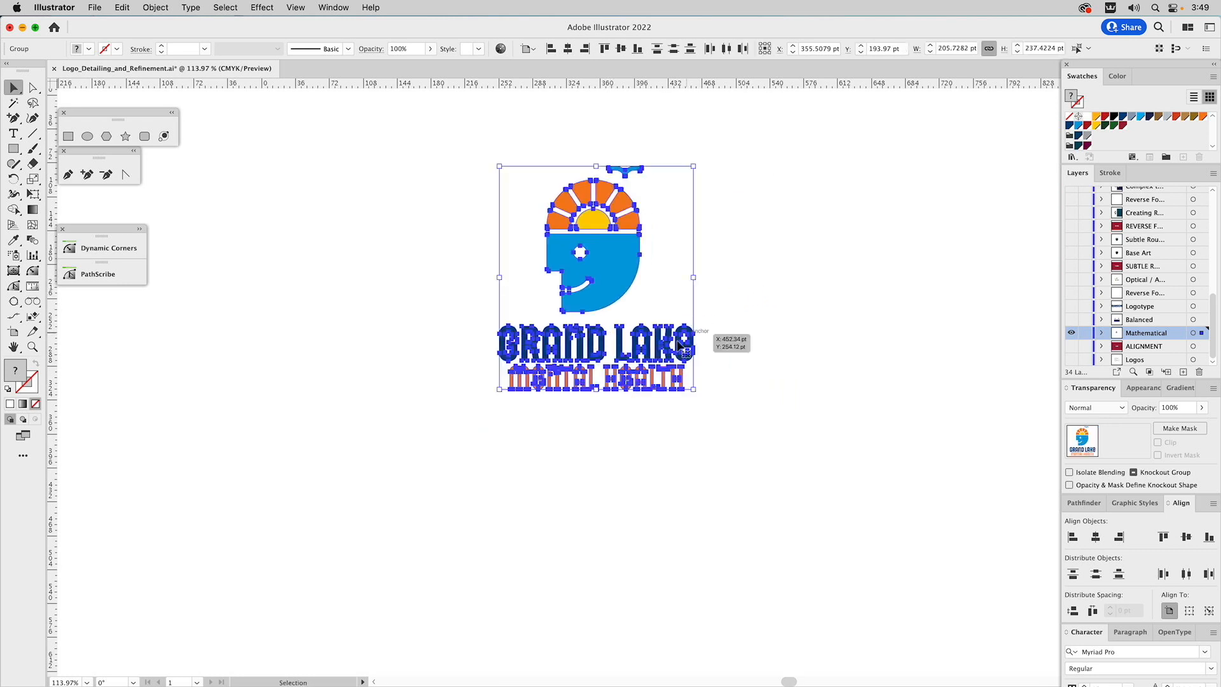
Center the face symbol horizontally on the wordmark, using the wordmark as the key object.
click(640, 347)
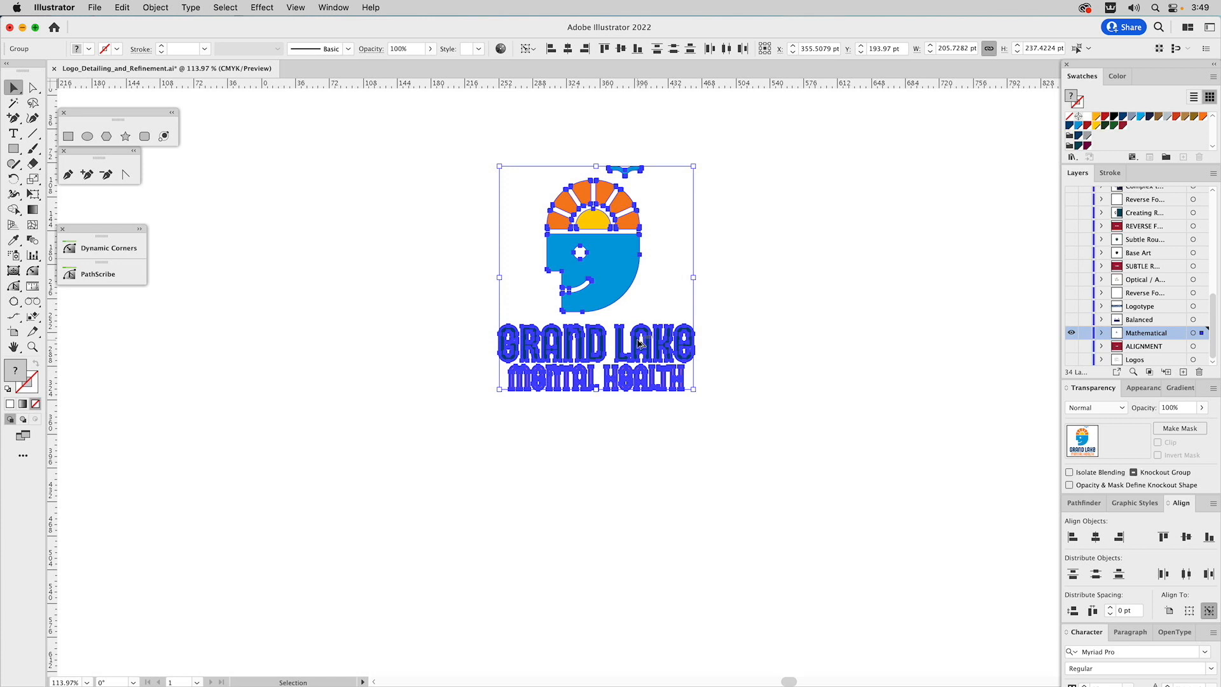
click(1095, 537)
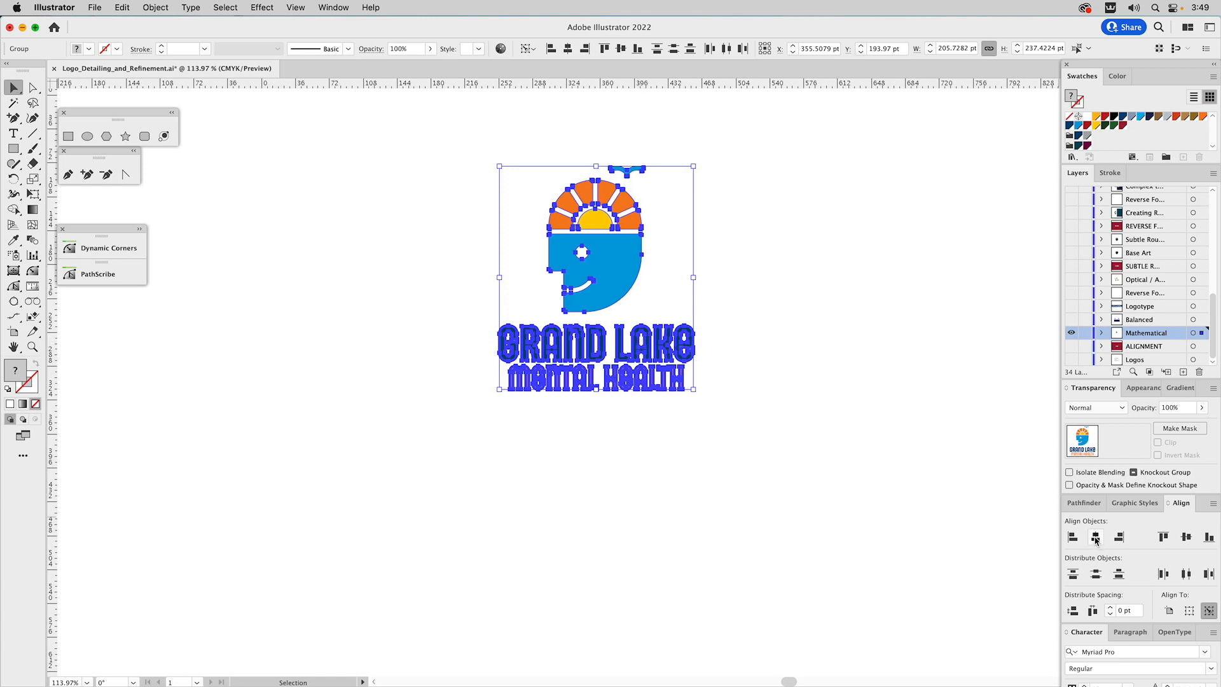
click(853, 373)
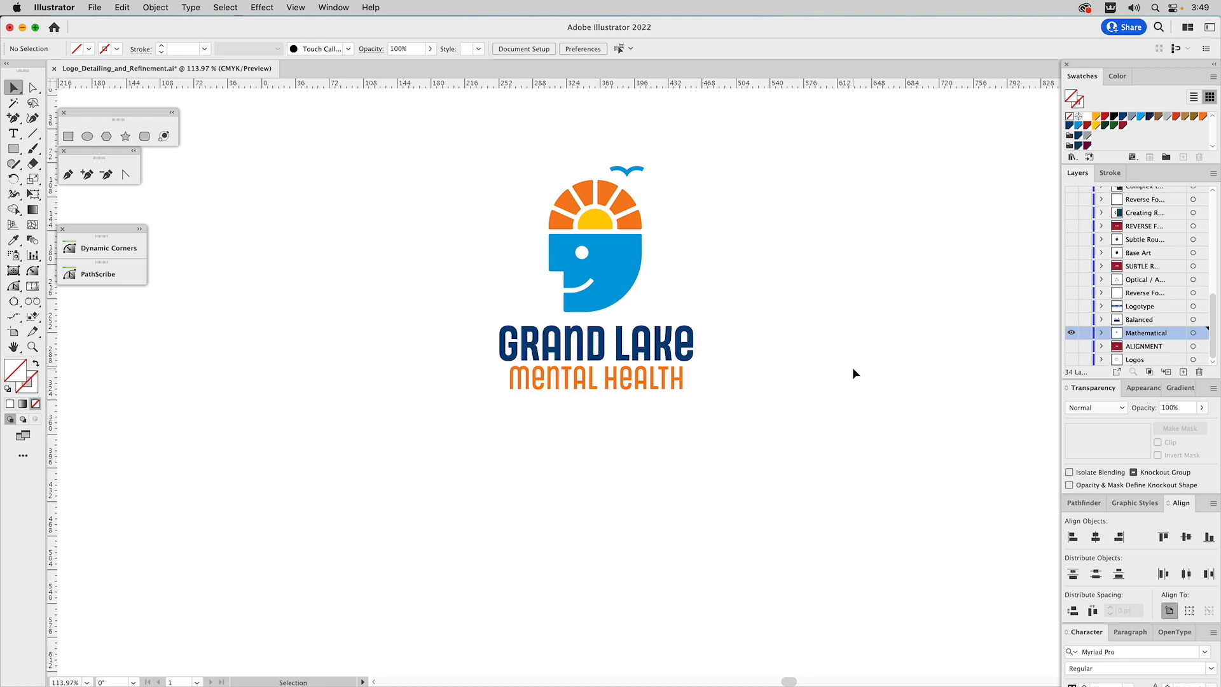
click(577, 248)
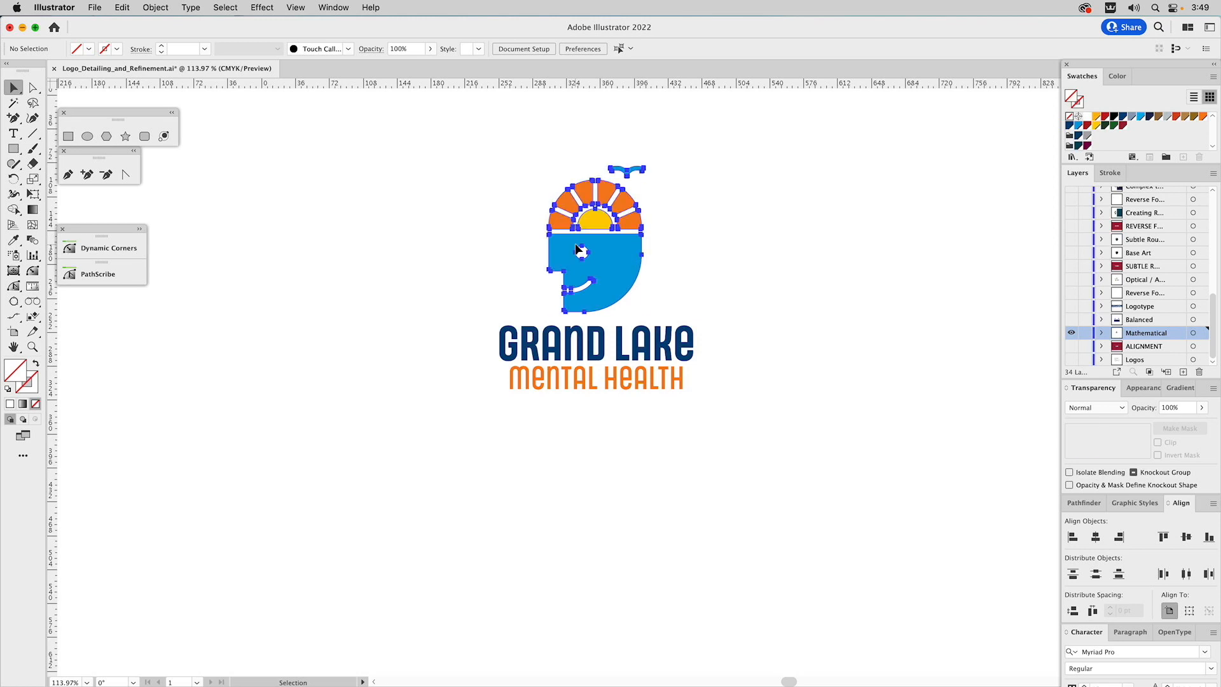
click(699, 261)
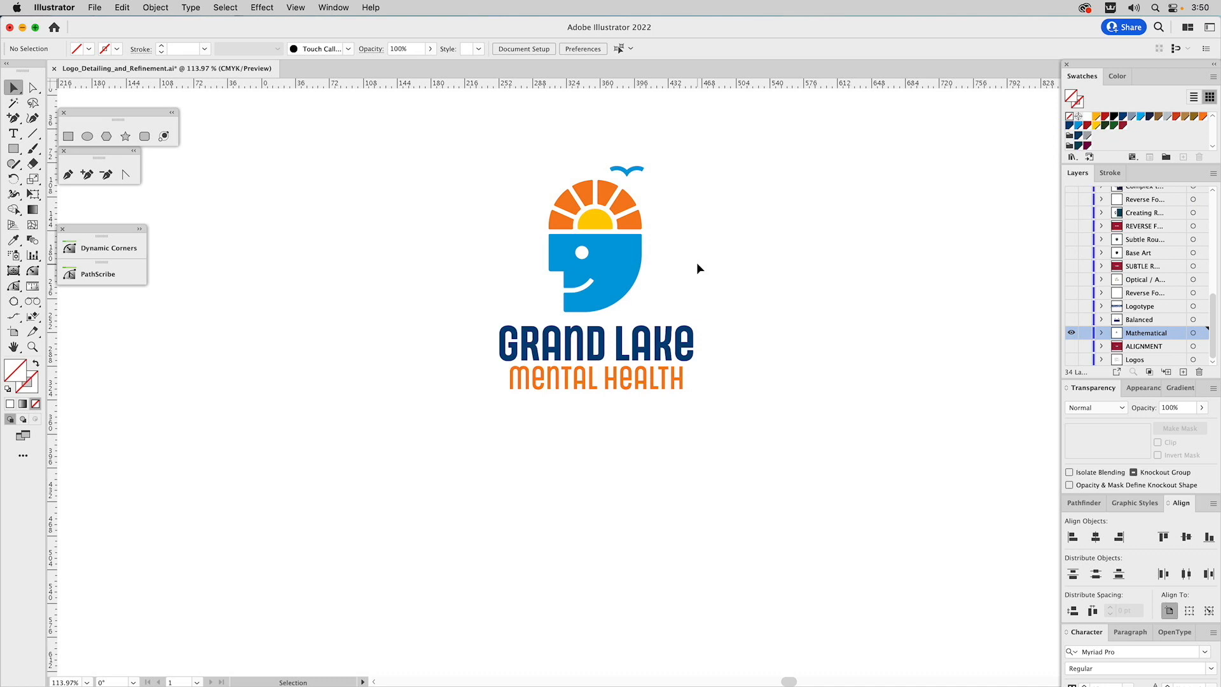
Draw an unfilled, pink-stroked rectangle about 98.7 × 140.2 pt around the head and sun rays, leaving out the bird.
click(69, 137)
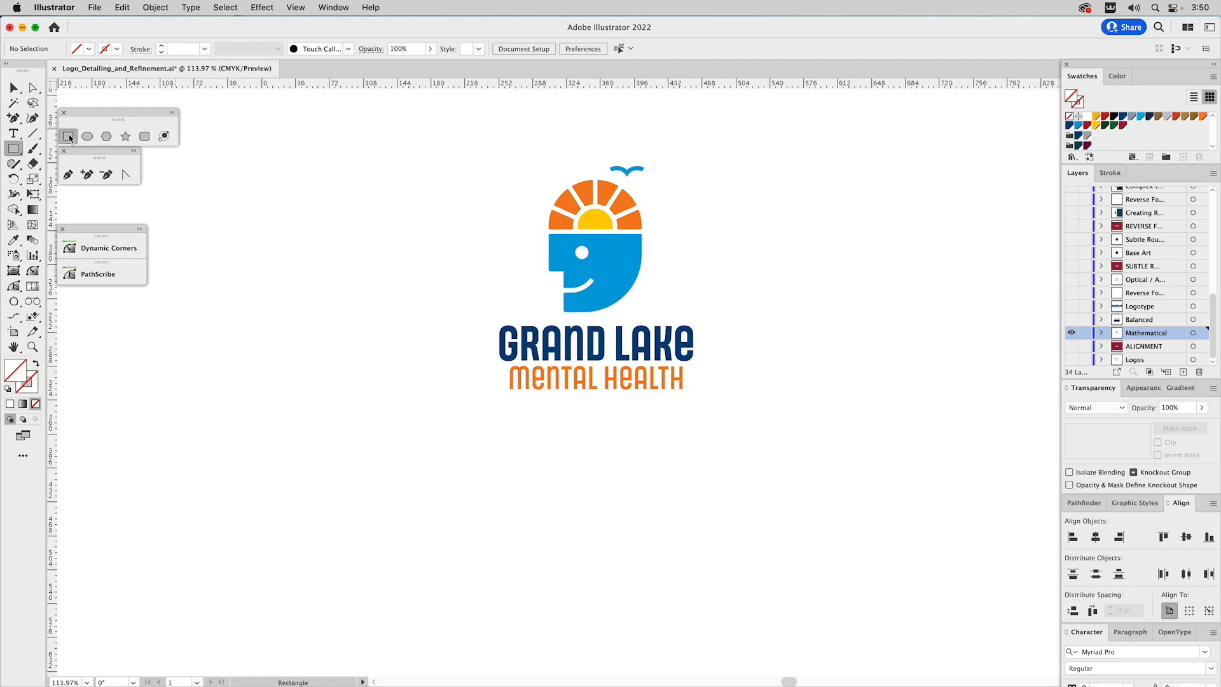
click(1123, 503)
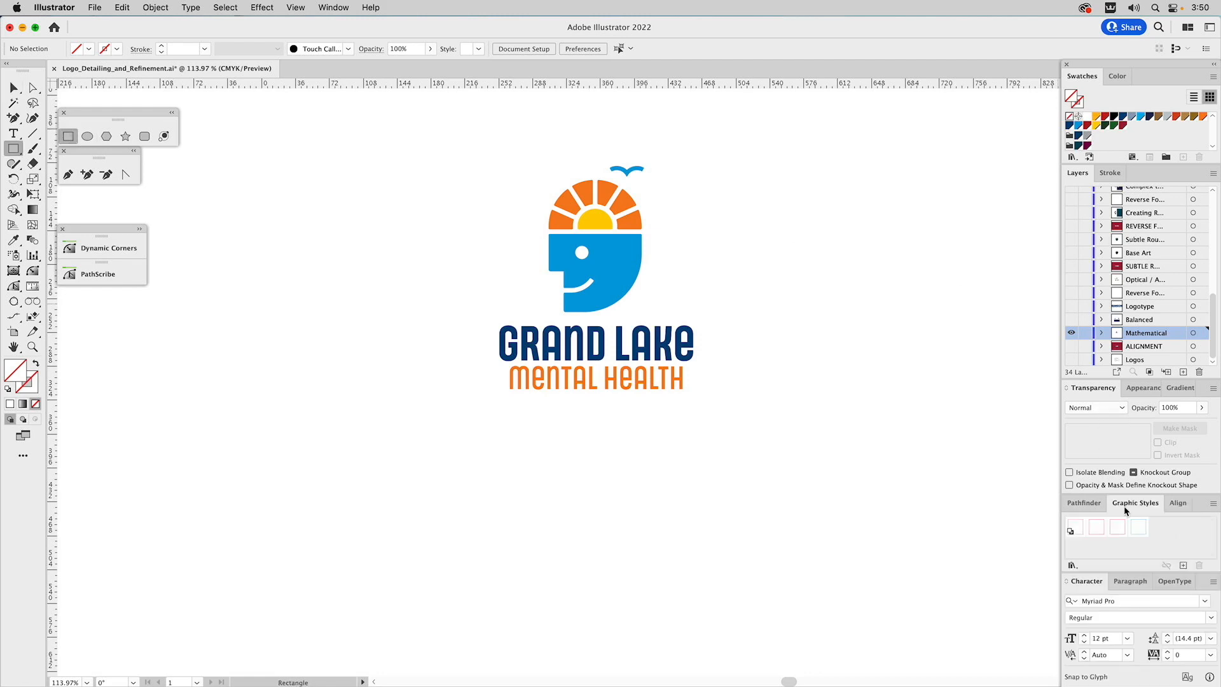
click(1117, 527)
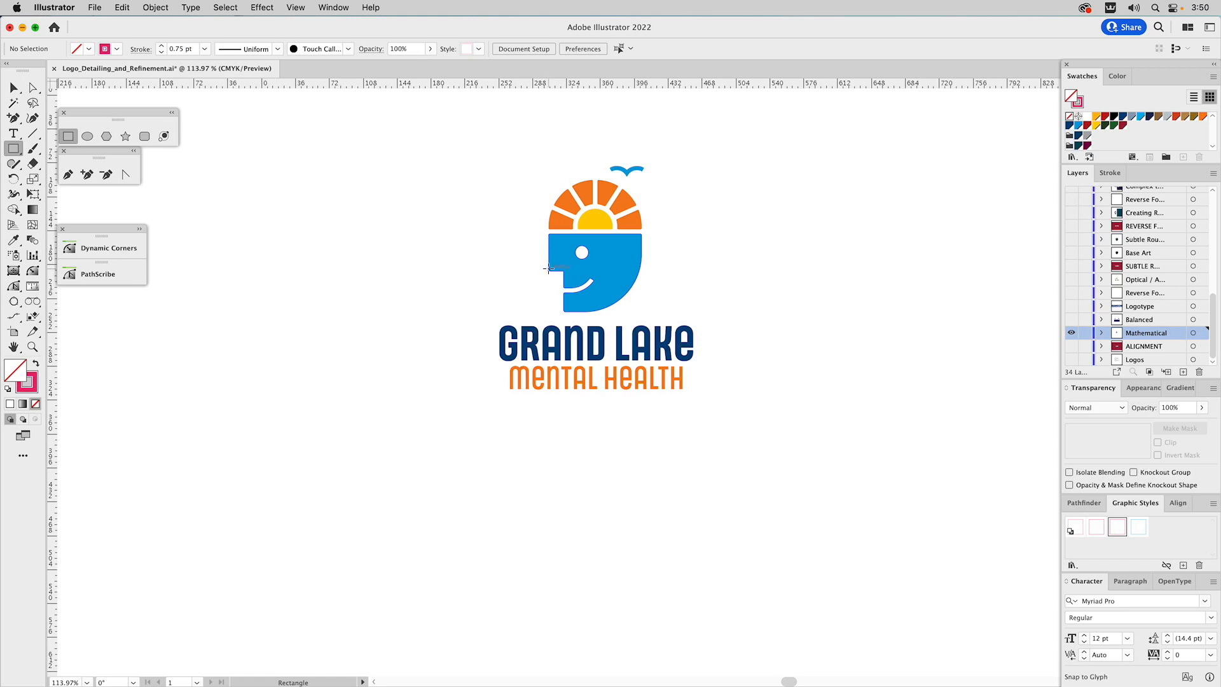
mouse_move(550, 267)
mouse_down()
mouse_move(643, 238)
mouse_move(594, 213)
mouse_move(592, 180)
mouse_up()
drag(595, 269, 569, 310)
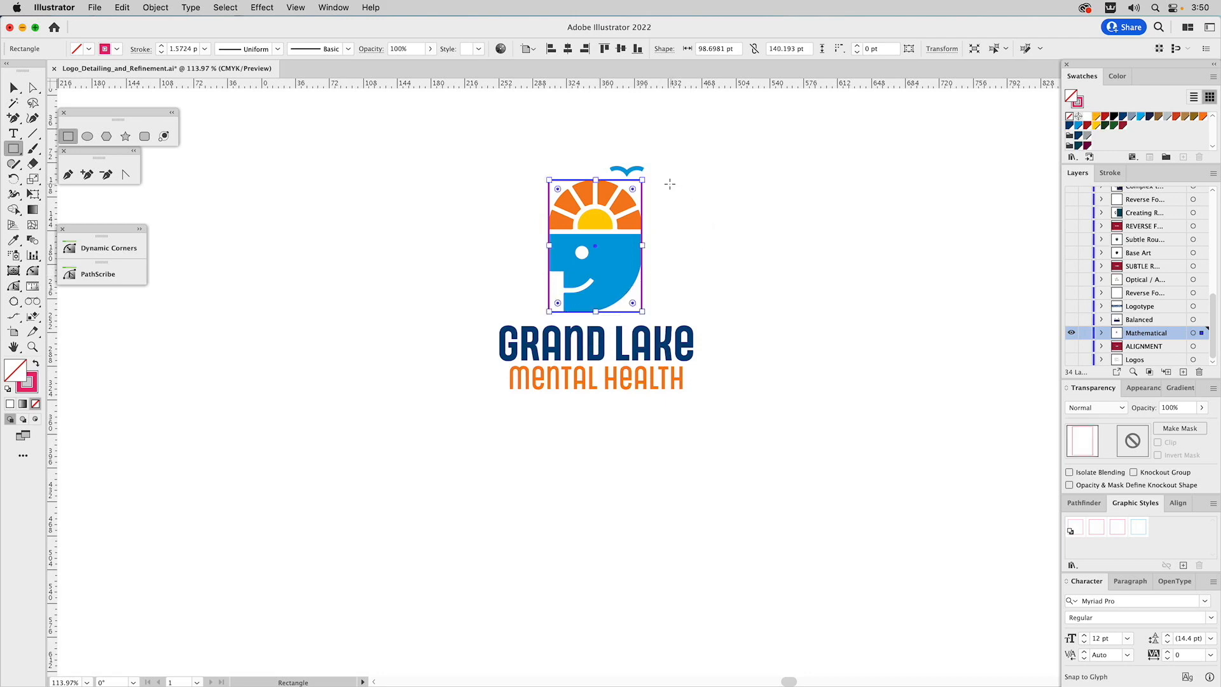
Set the stroke weight of the rectangle around the head to 0.25 pt.
key(z)
drag(516, 127, 695, 339)
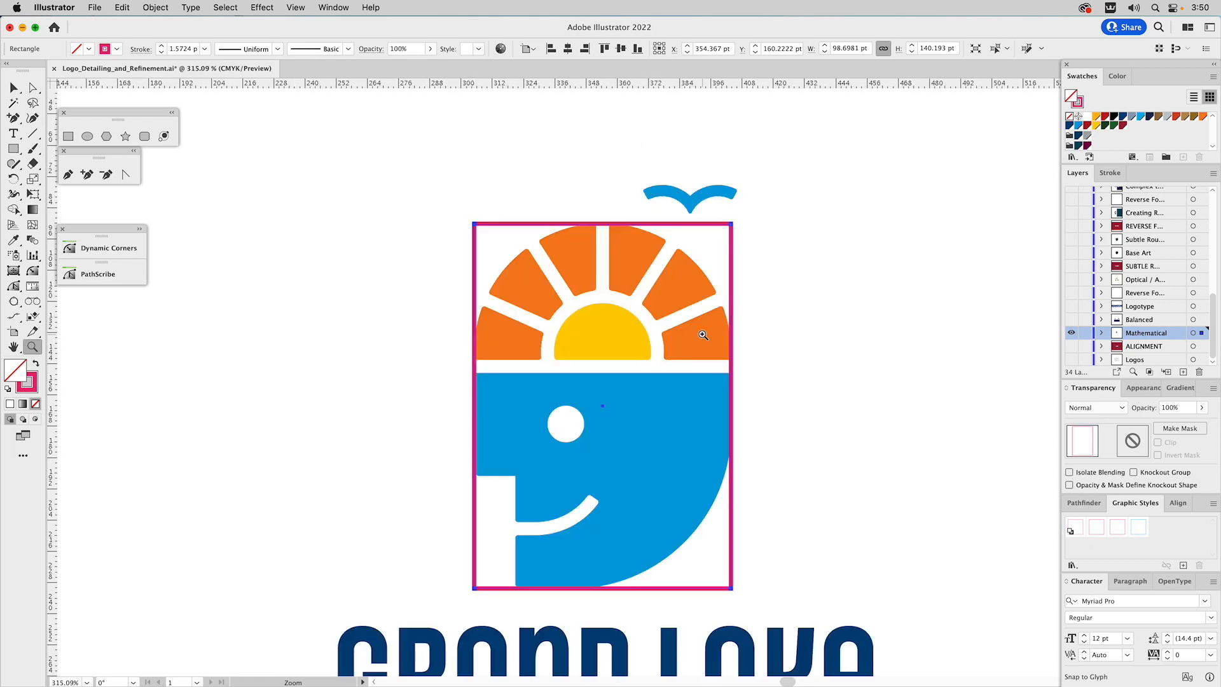
key(v)
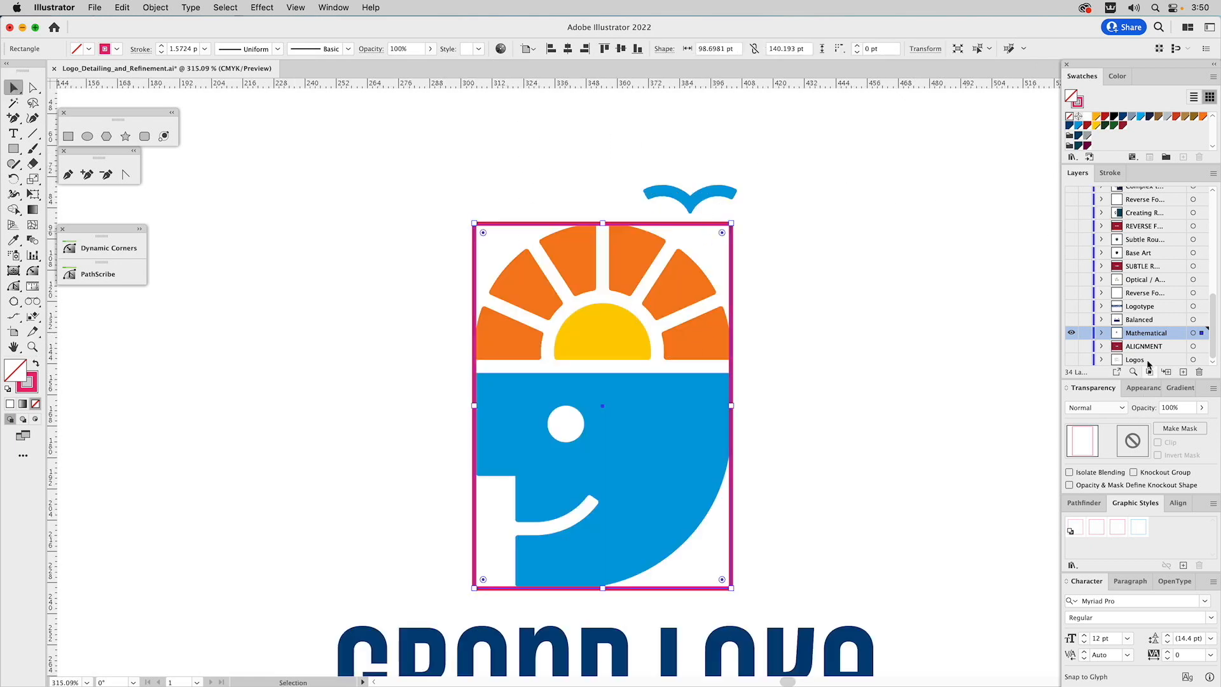
click(1111, 173)
click(1160, 192)
click(1179, 205)
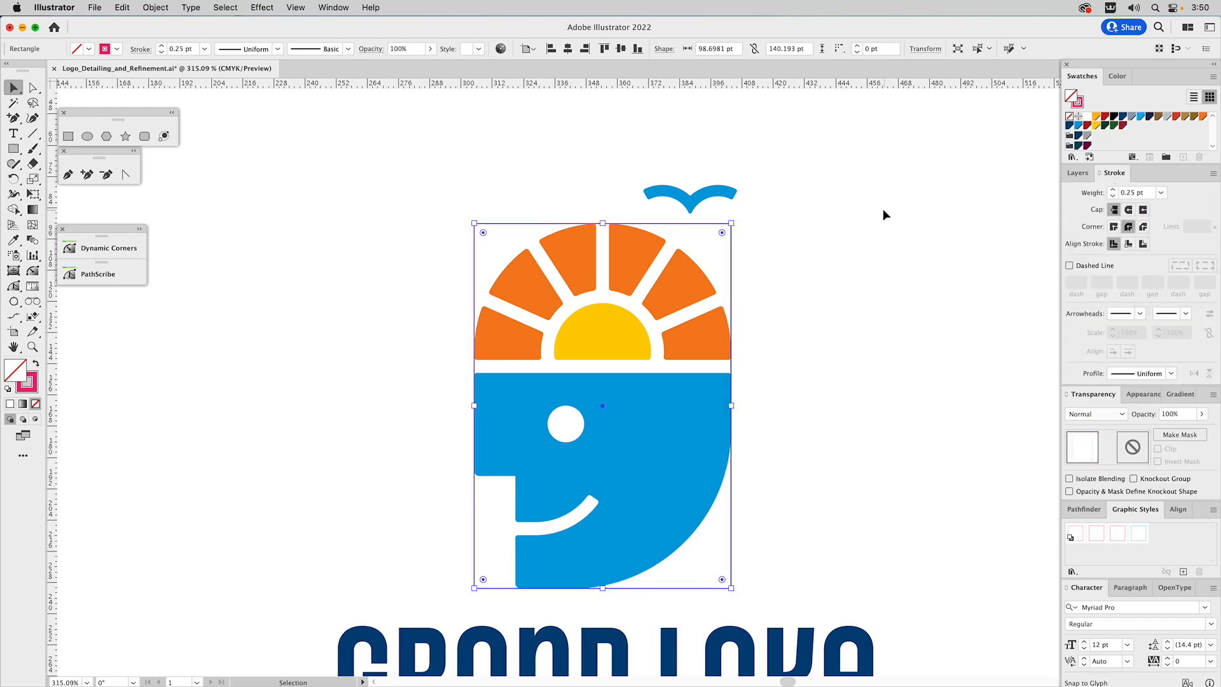
click(791, 228)
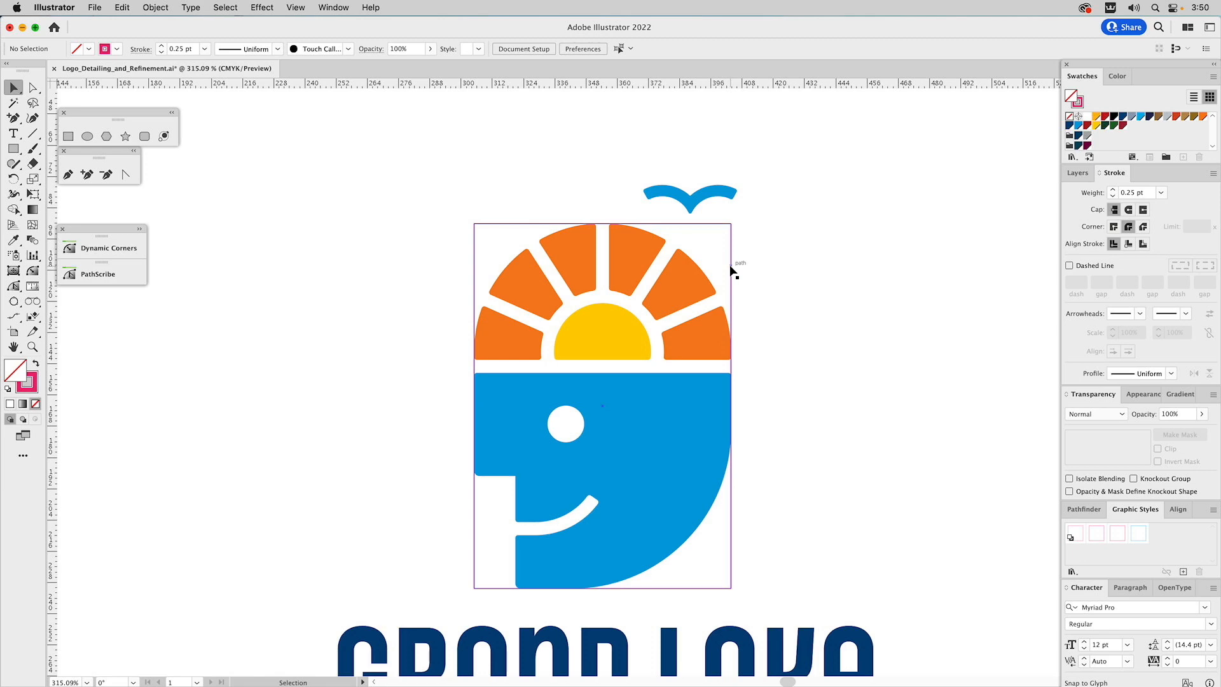
Shift the thin rectangle up until it encloses the bird, and return it to framing the head.
drag(729, 267, 733, 206)
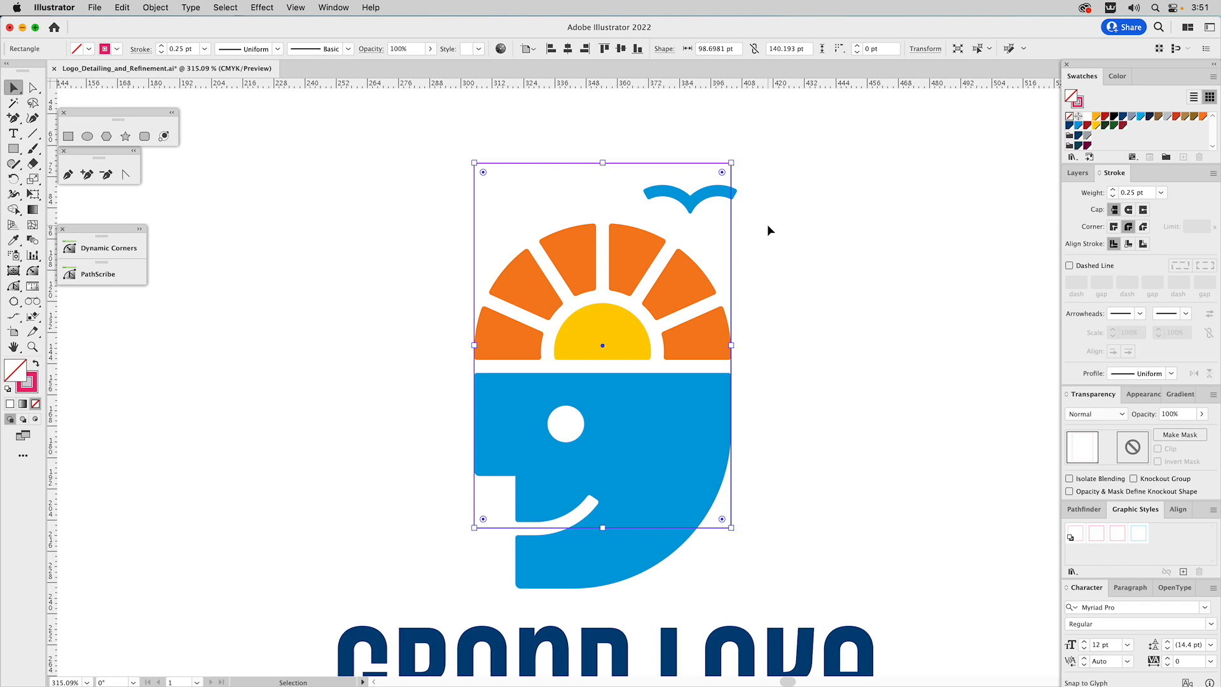
key(shift+Down)
key(shift+Down)
key(shift+Down)
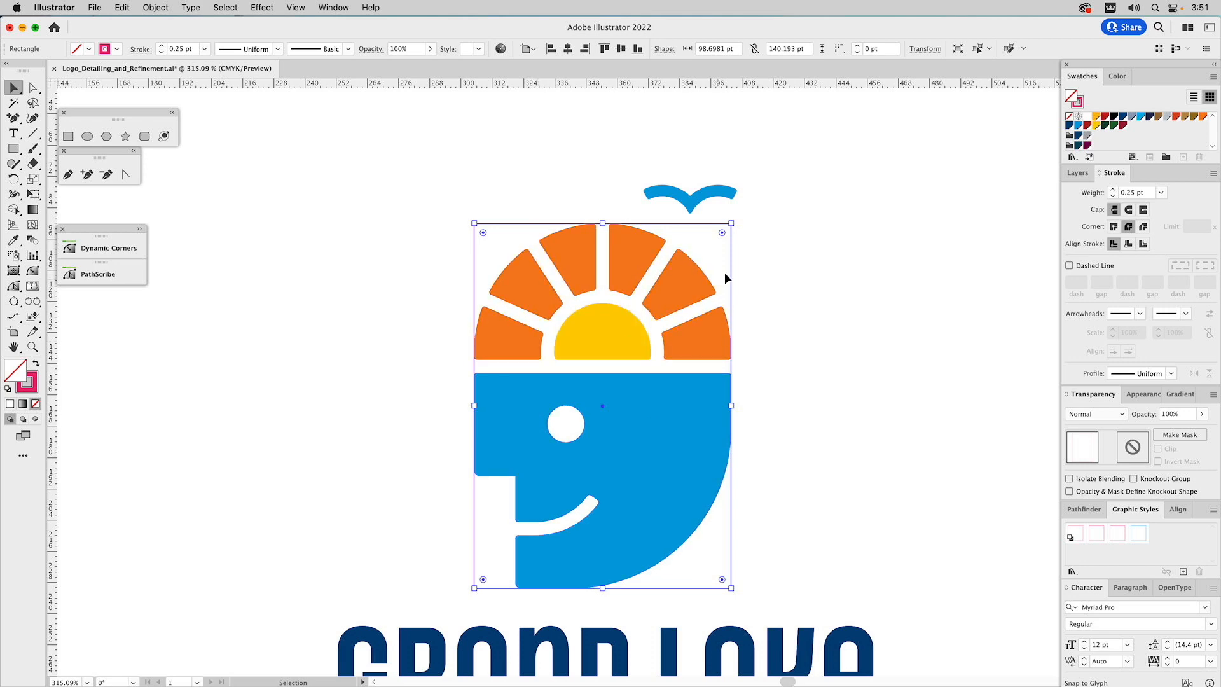
Enlarge the rectangle from its center to about 131.1 × 186.2 pt so it encloses the bird, and group it with the symbol.
drag(731, 223, 773, 163)
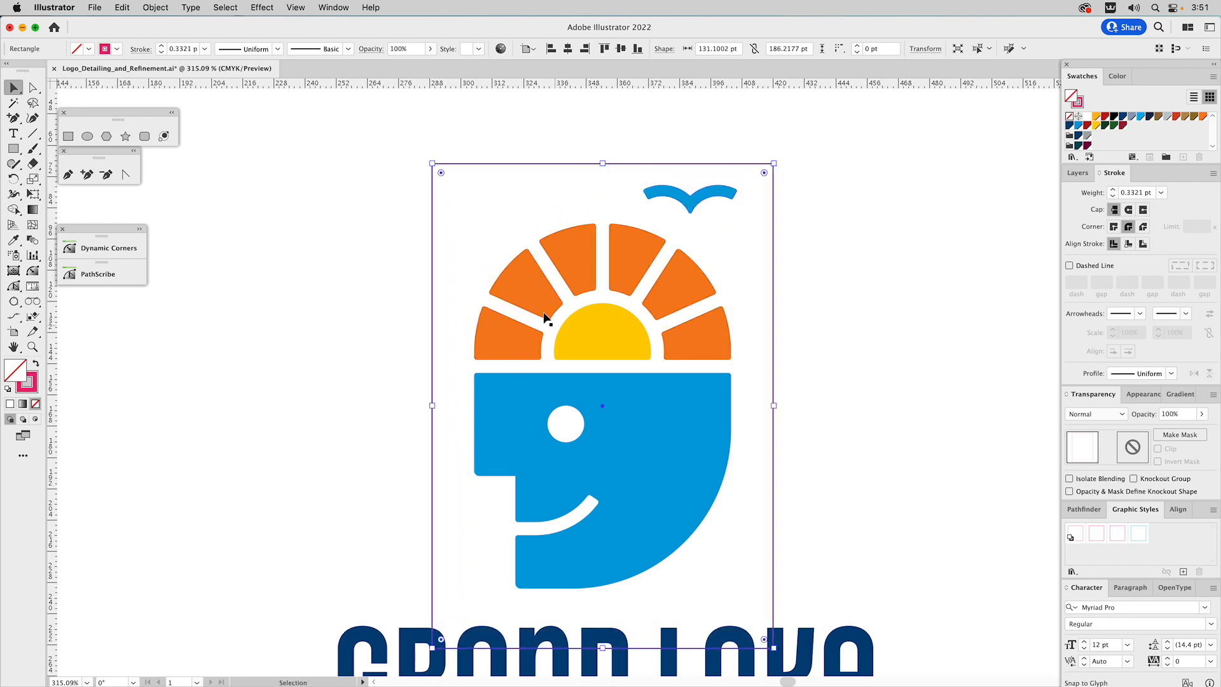
drag(394, 189, 694, 332)
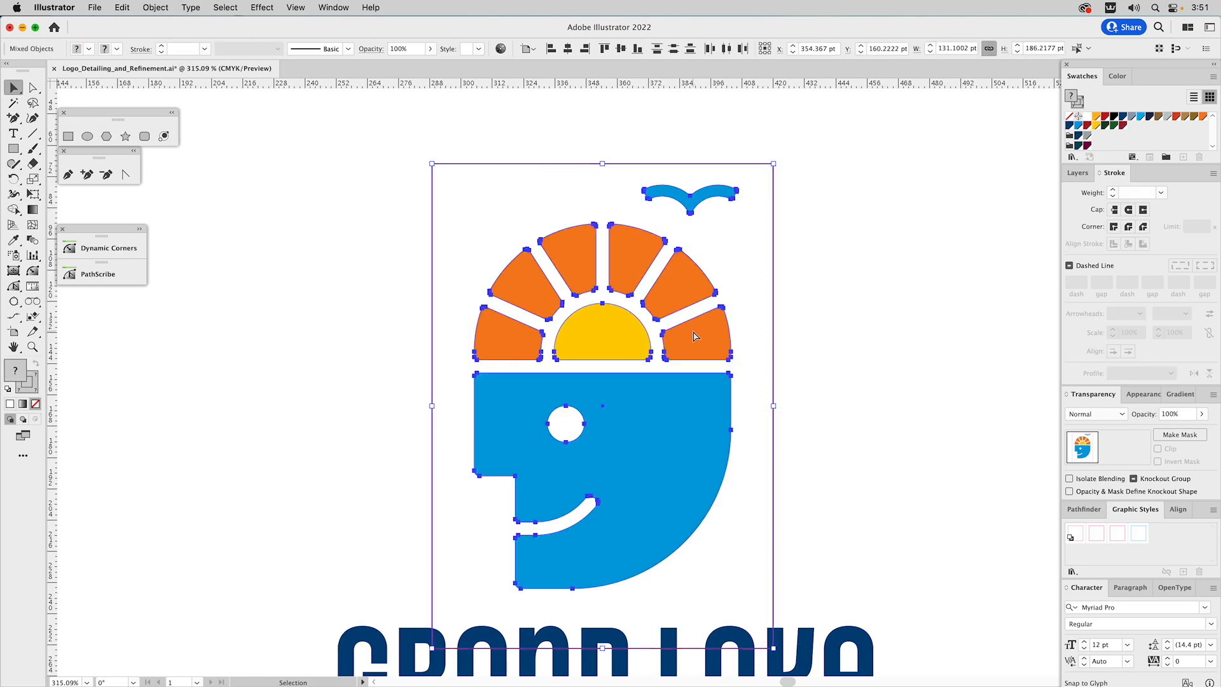
key(super+g)
Center the group of symbol and rectangle horizontally on the wordmark, with the wordmark as the key object.
scroll(782, 445, down, 5)
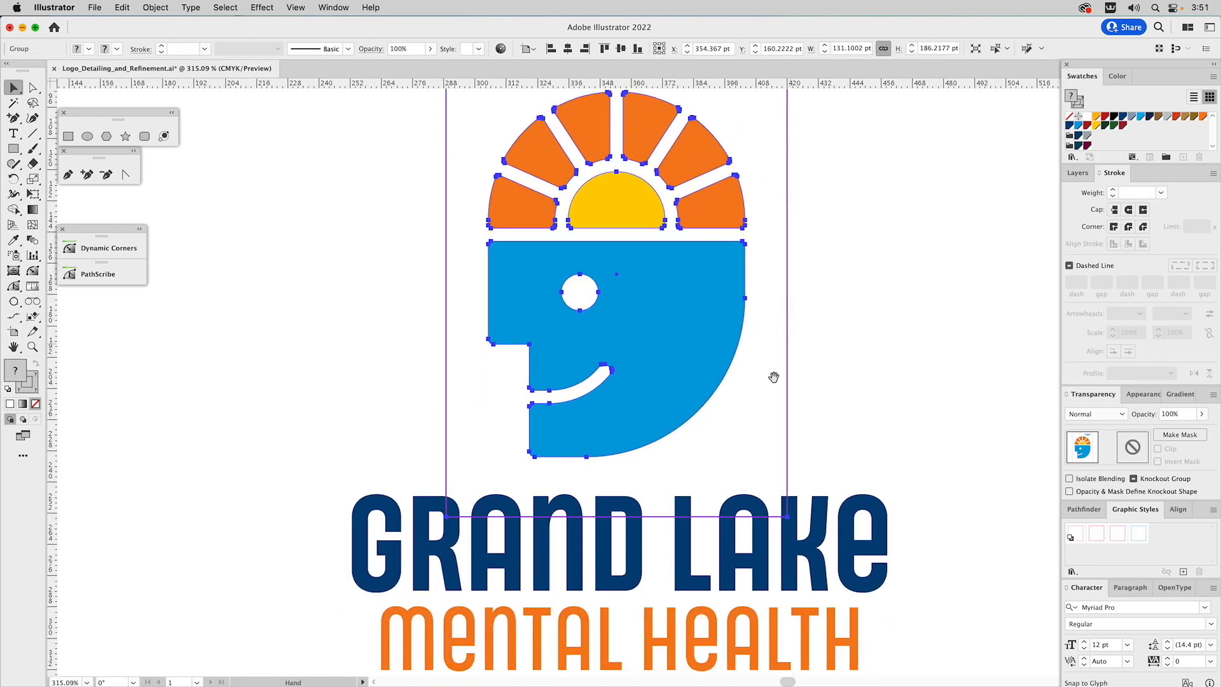
shift+click(686, 530)
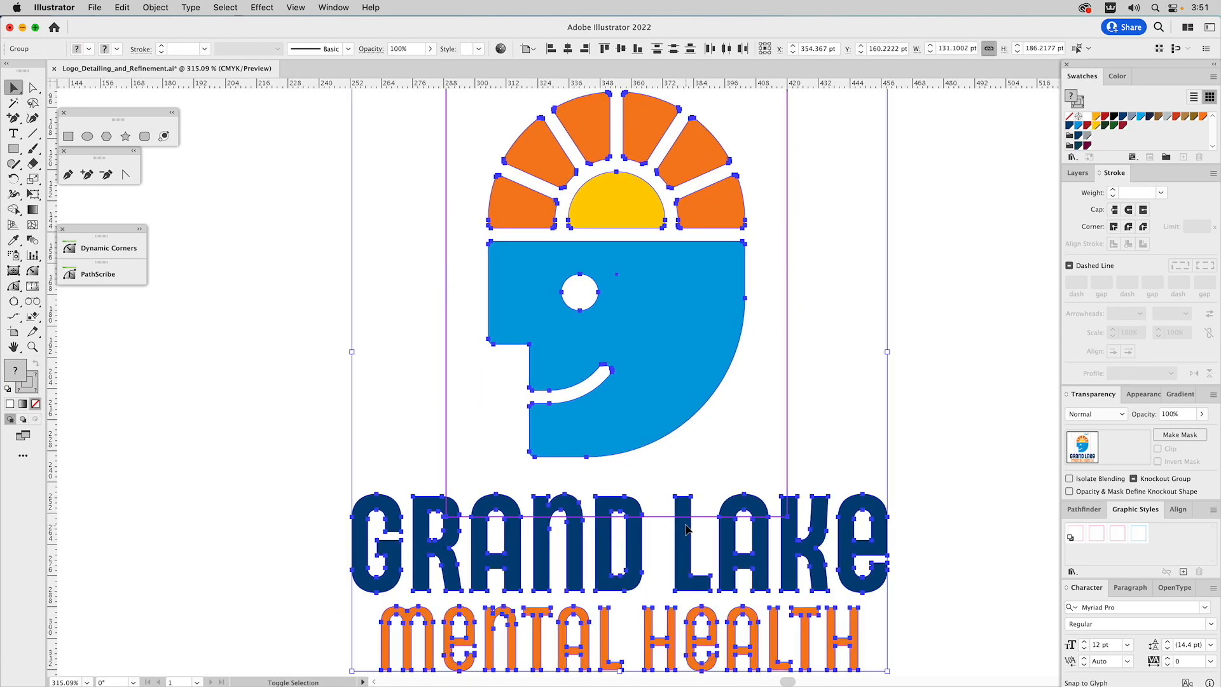
click(32, 346)
key(super+minus)
key(super+minus)
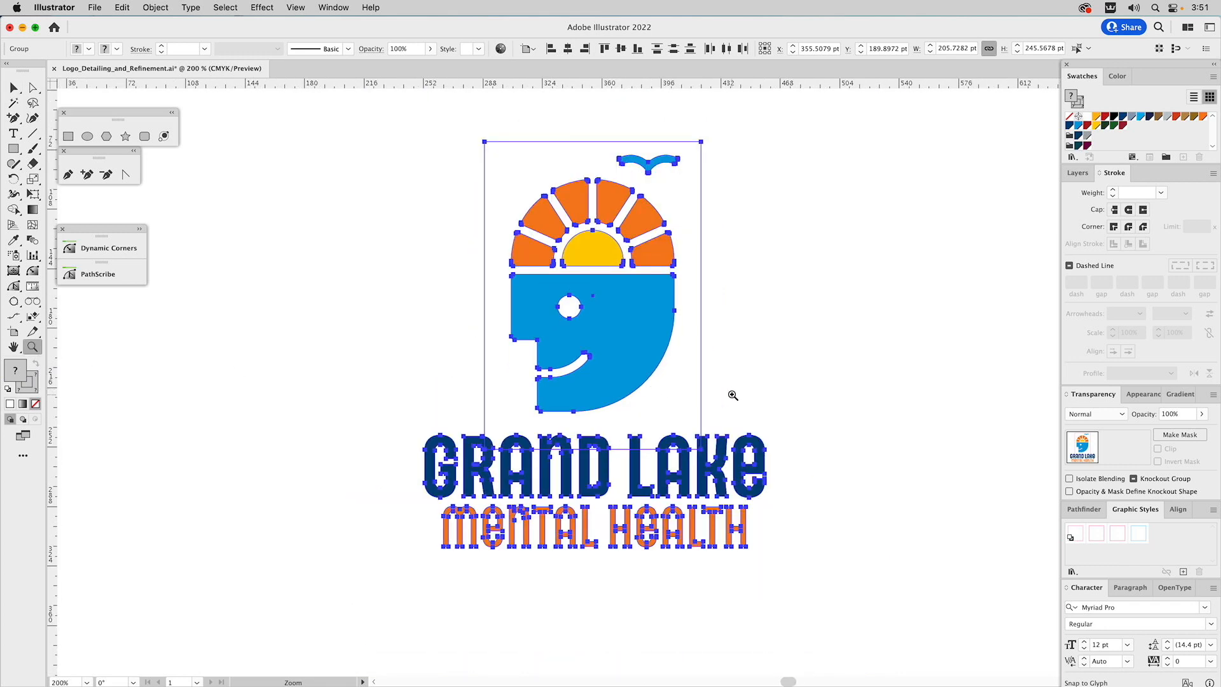
drag(730, 394, 753, 414)
key(v)
click(902, 269)
drag(852, 259, 669, 330)
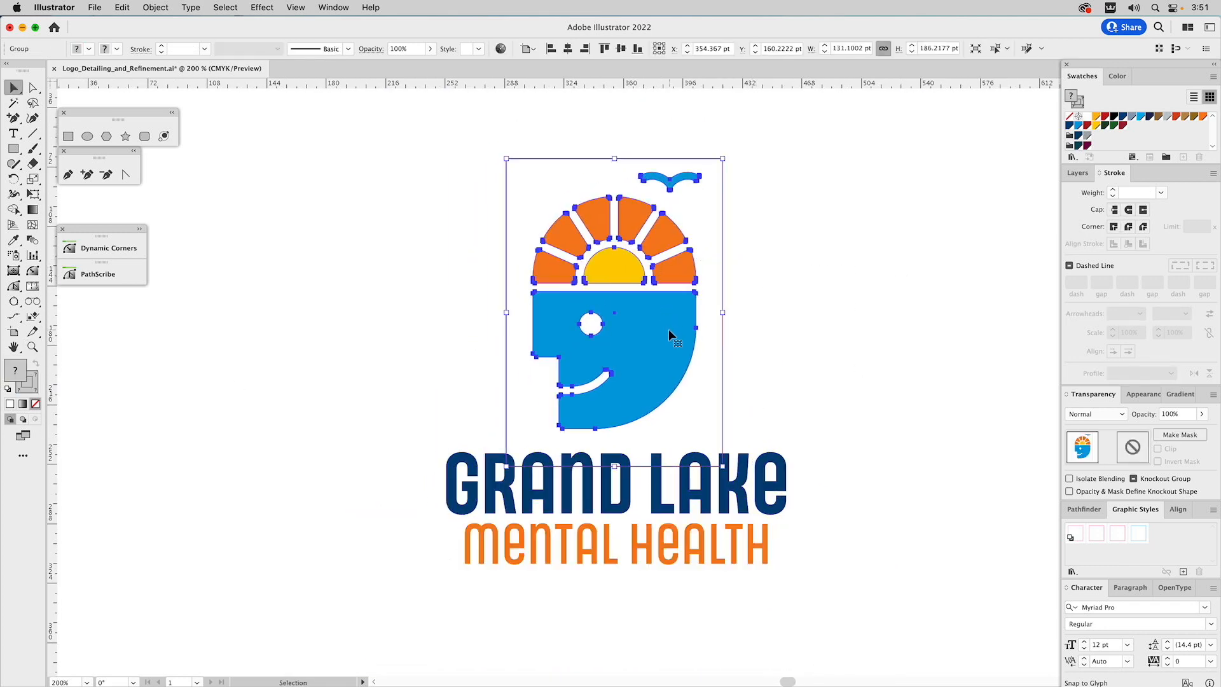
shift+click(661, 488)
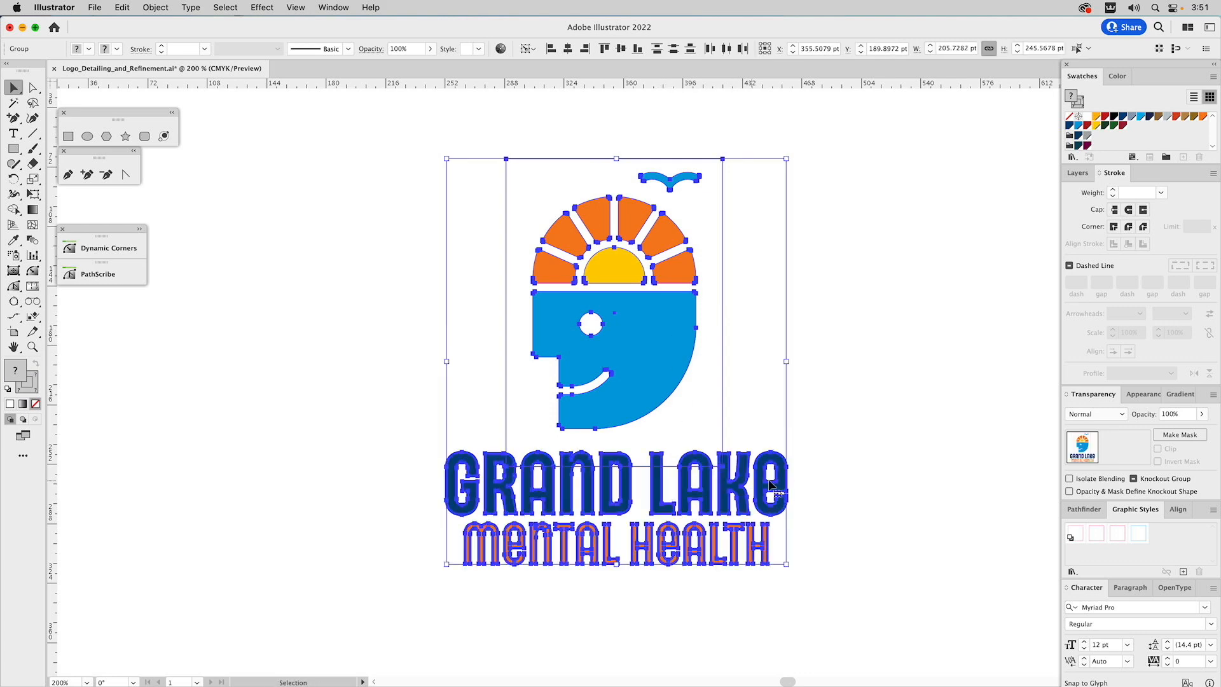
click(1178, 509)
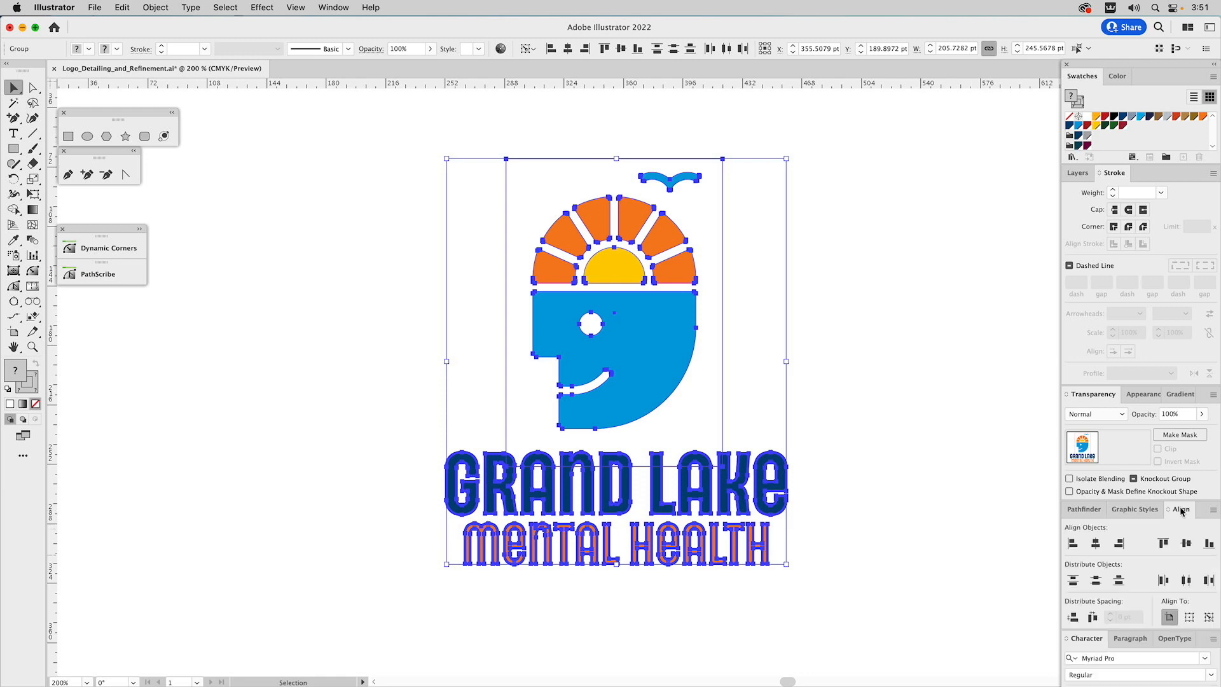
click(1094, 545)
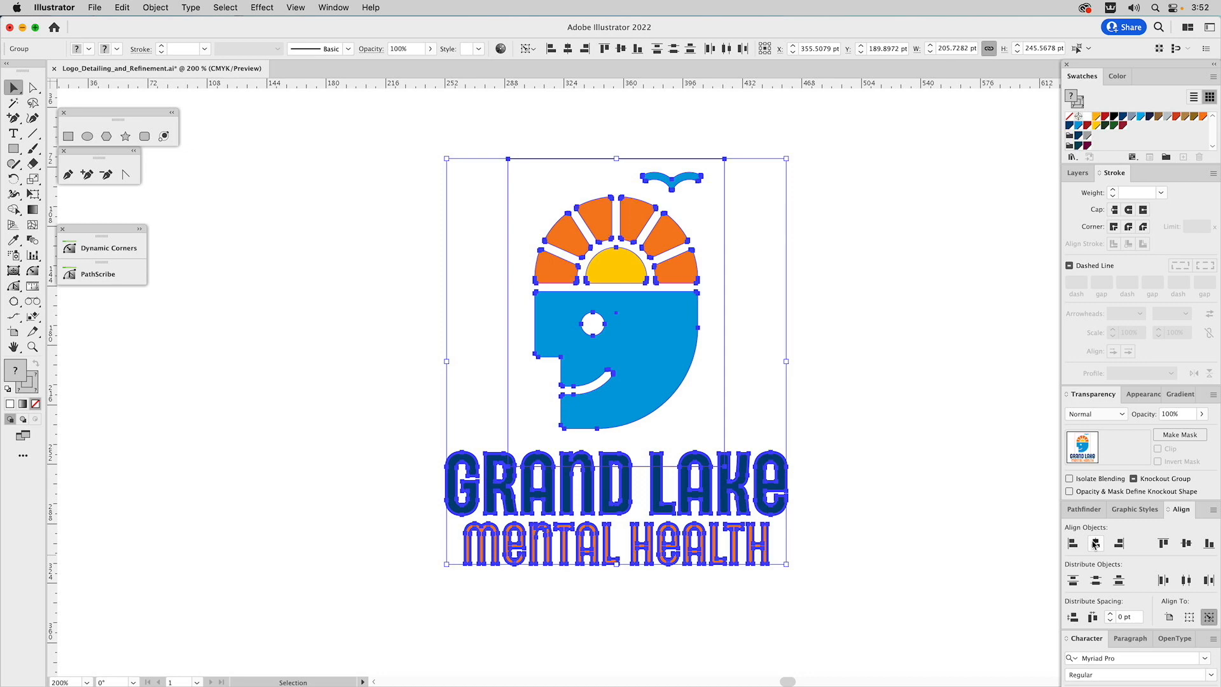
click(900, 367)
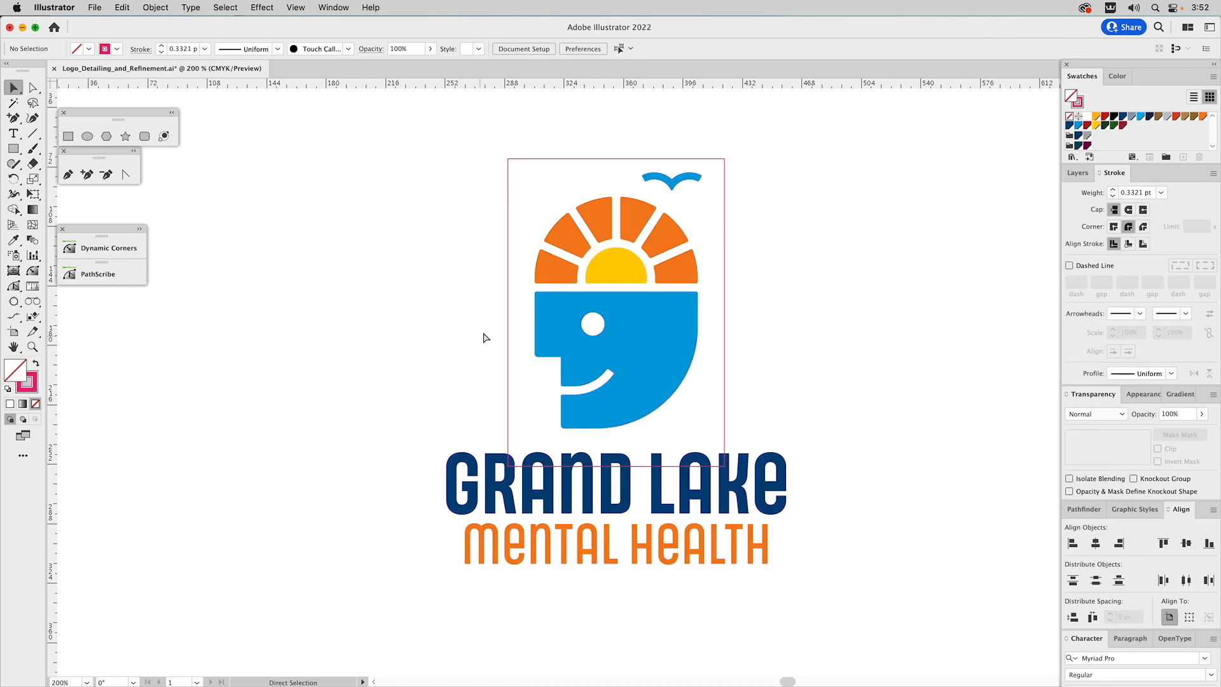
Move the stacked logo slightly up and place a duplicate of it below and to the left.
key(super+0)
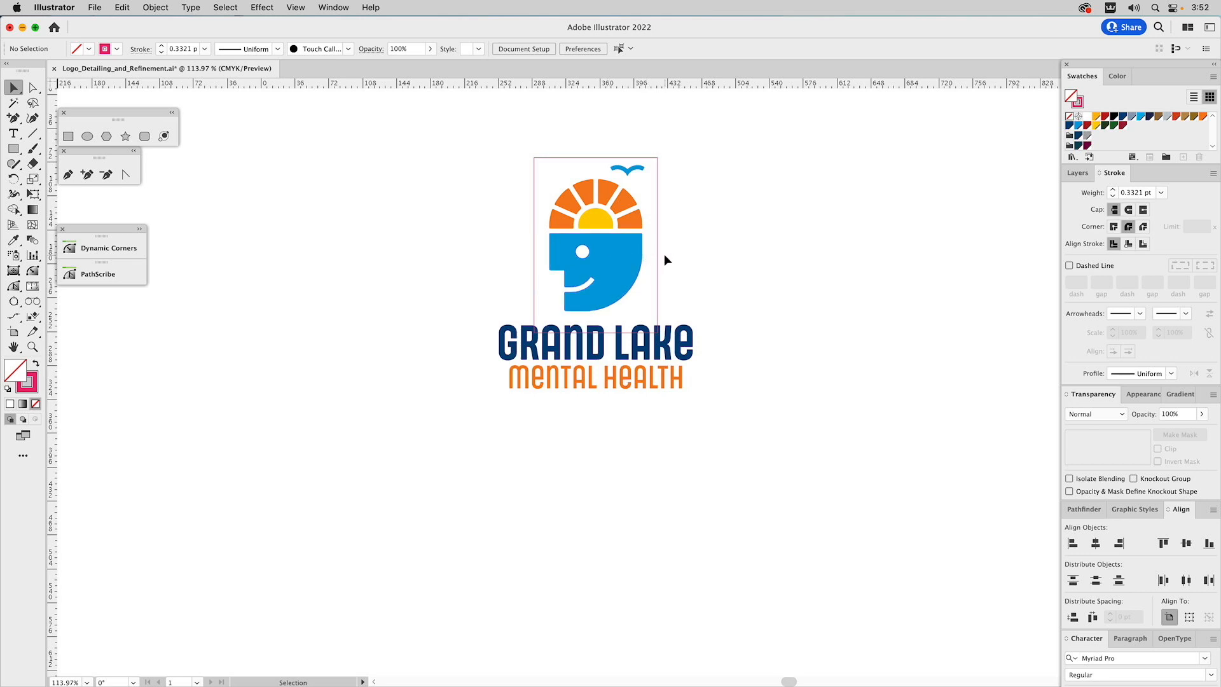
drag(499, 241, 631, 408)
drag(605, 284, 605, 265)
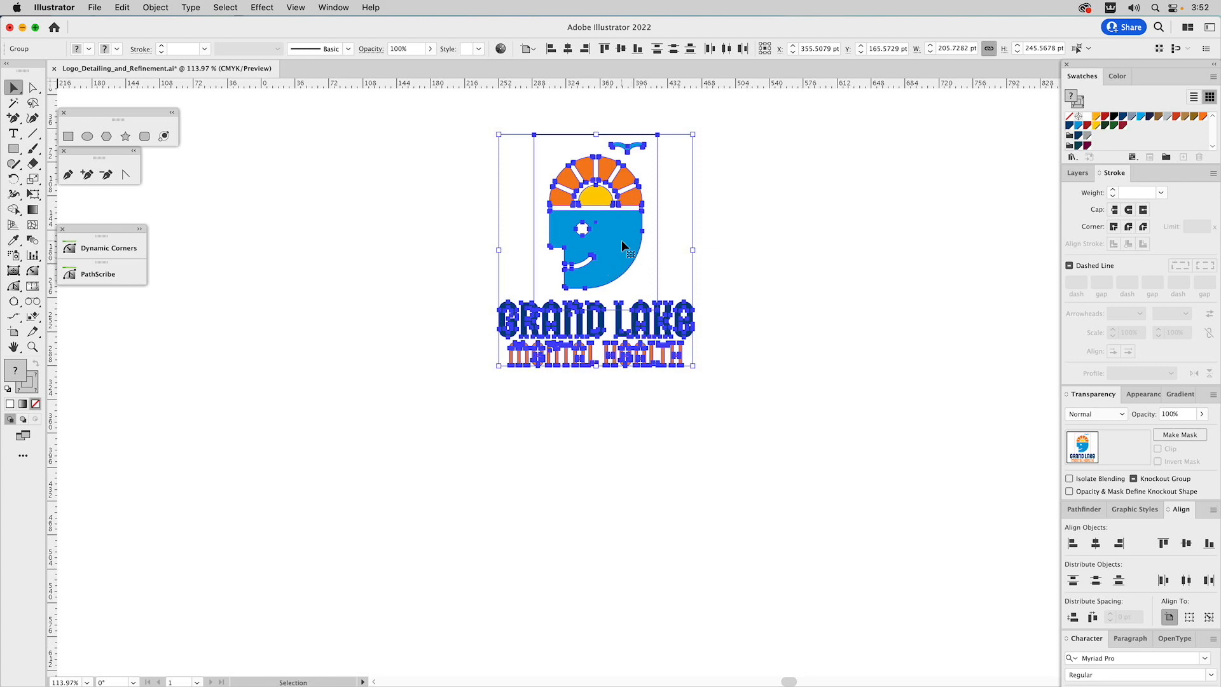
mouse_move(624, 241)
mouse_down()
mouse_move(503, 400)
mouse_move(475, 494)
mouse_up()
Move the duplicate's wordmark beside its symbol and center it vertically on the symbol group, with that group as the key object.
click(611, 509)
mouse_move(516, 580)
mouse_down()
mouse_move(600, 519)
mouse_move(687, 483)
mouse_move(679, 472)
mouse_up()
shift+click(471, 476)
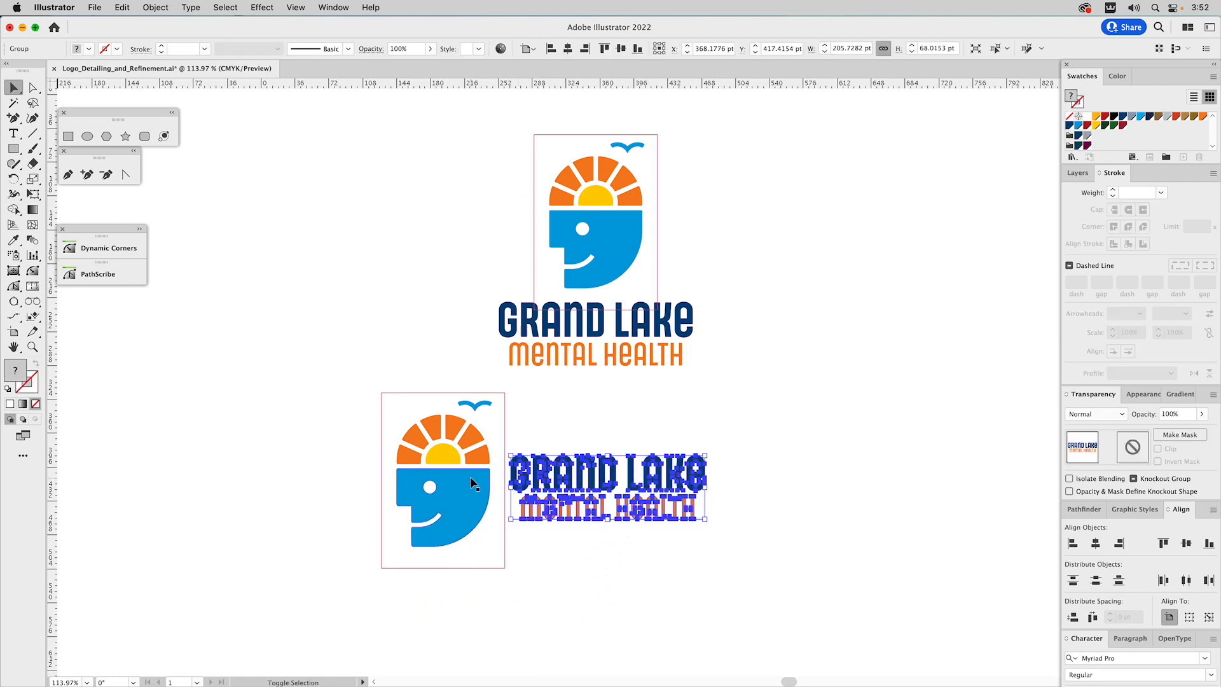
click(470, 482)
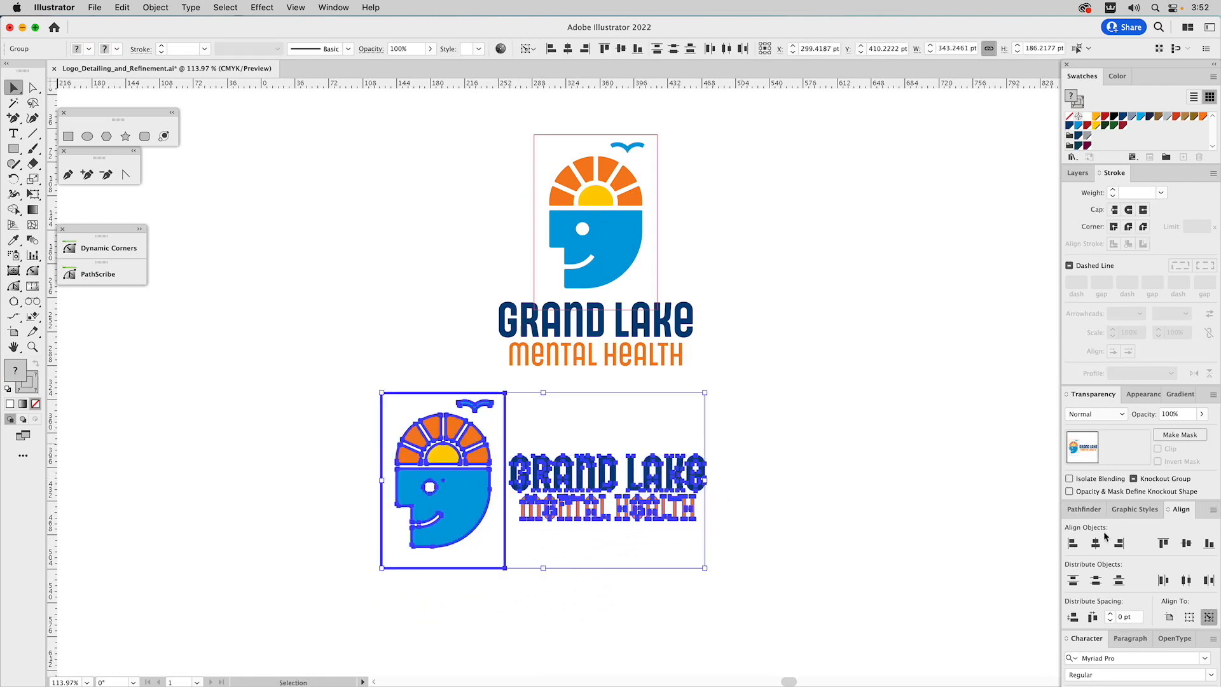
click(1186, 542)
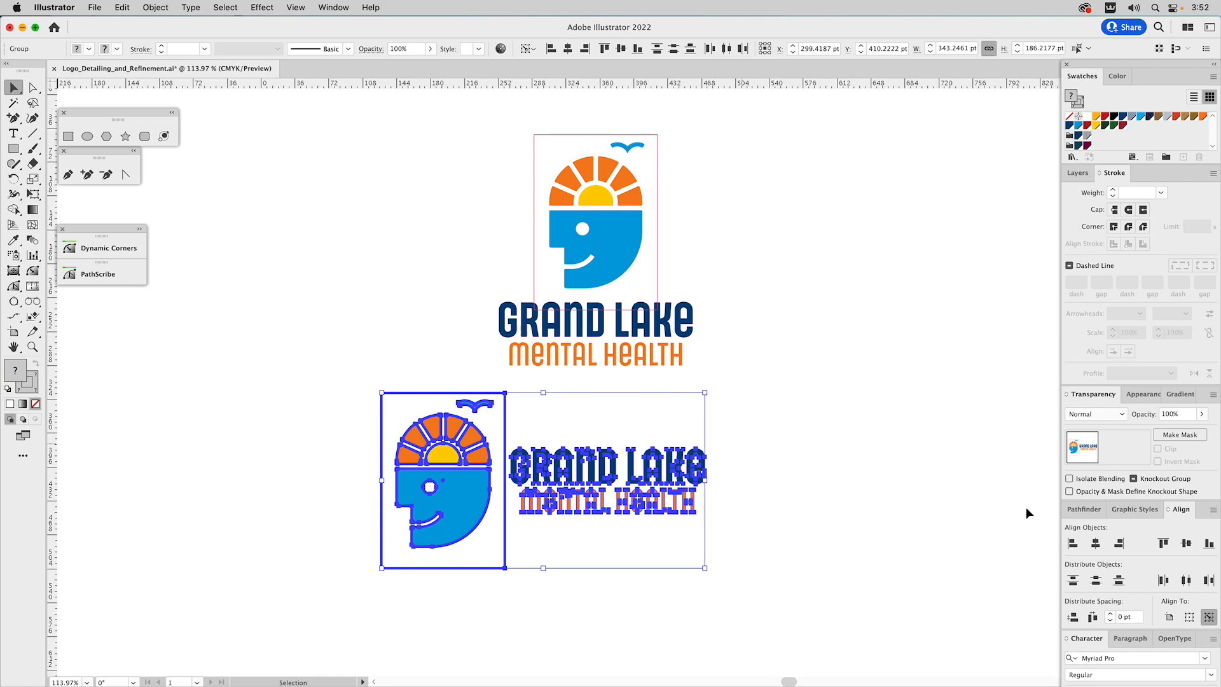
Shift the horizontal logo's wordmark slightly left, closer to the symbol.
click(894, 468)
drag(547, 463, 537, 466)
click(524, 415)
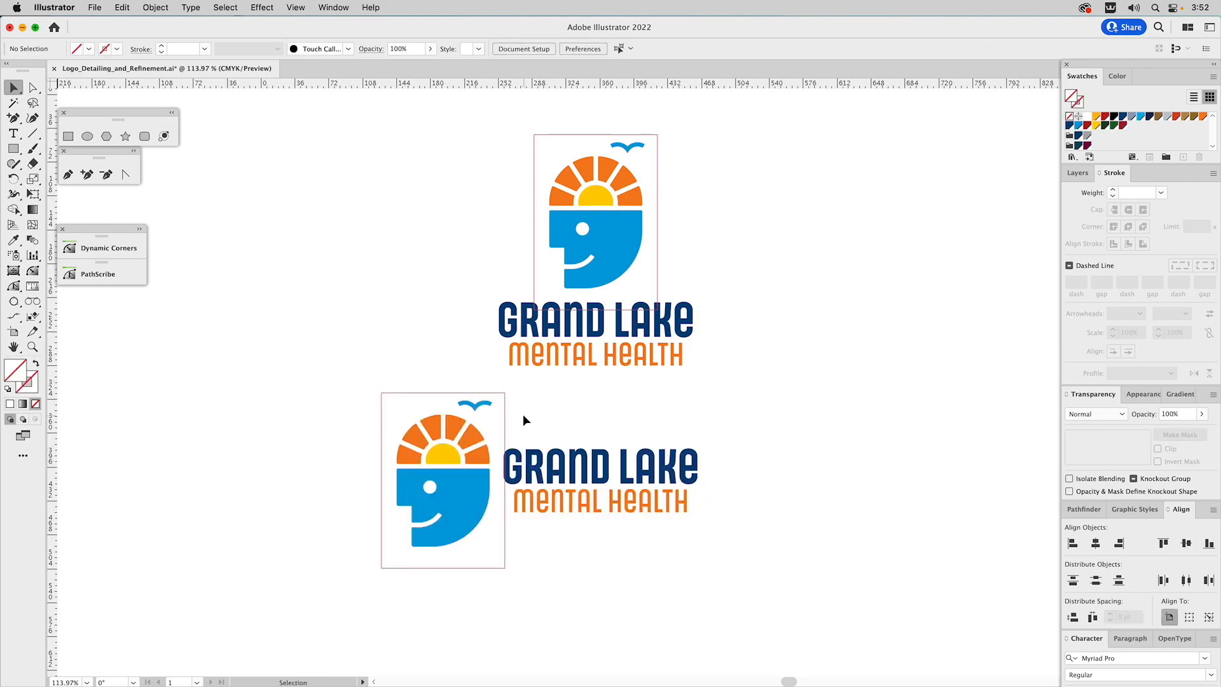
Delete the thin bounding rectangles around the symbols in both the horizontal and the stacked logo.
key(a)
click(497, 435)
key(Delete)
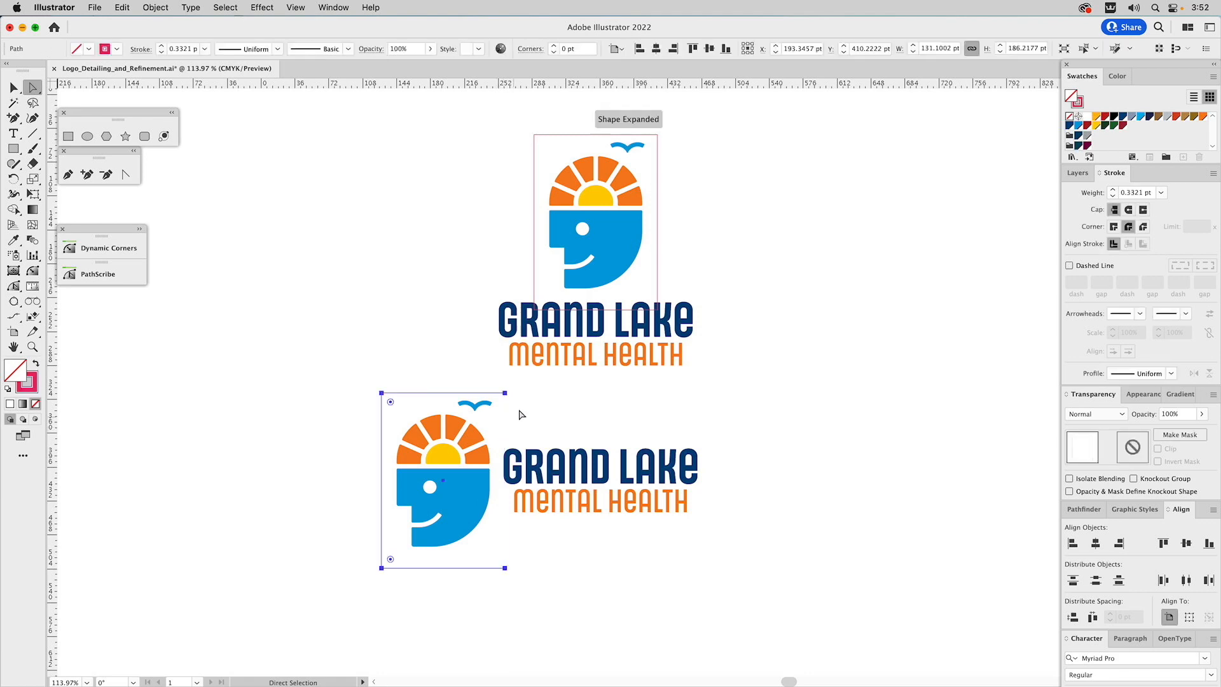
key(Delete)
drag(543, 264, 504, 277)
key(Delete)
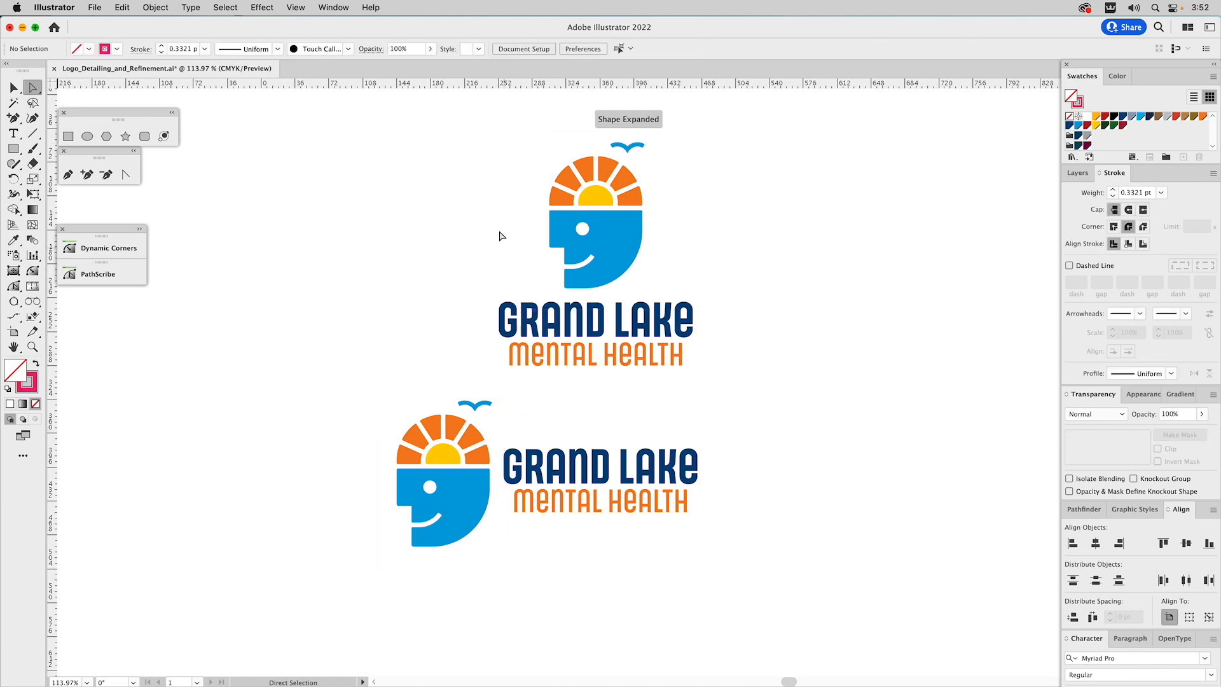
Group the symbol and wordmark of the stacked logo, and group those of the horizontal logo separately.
key(v)
drag(470, 166, 729, 347)
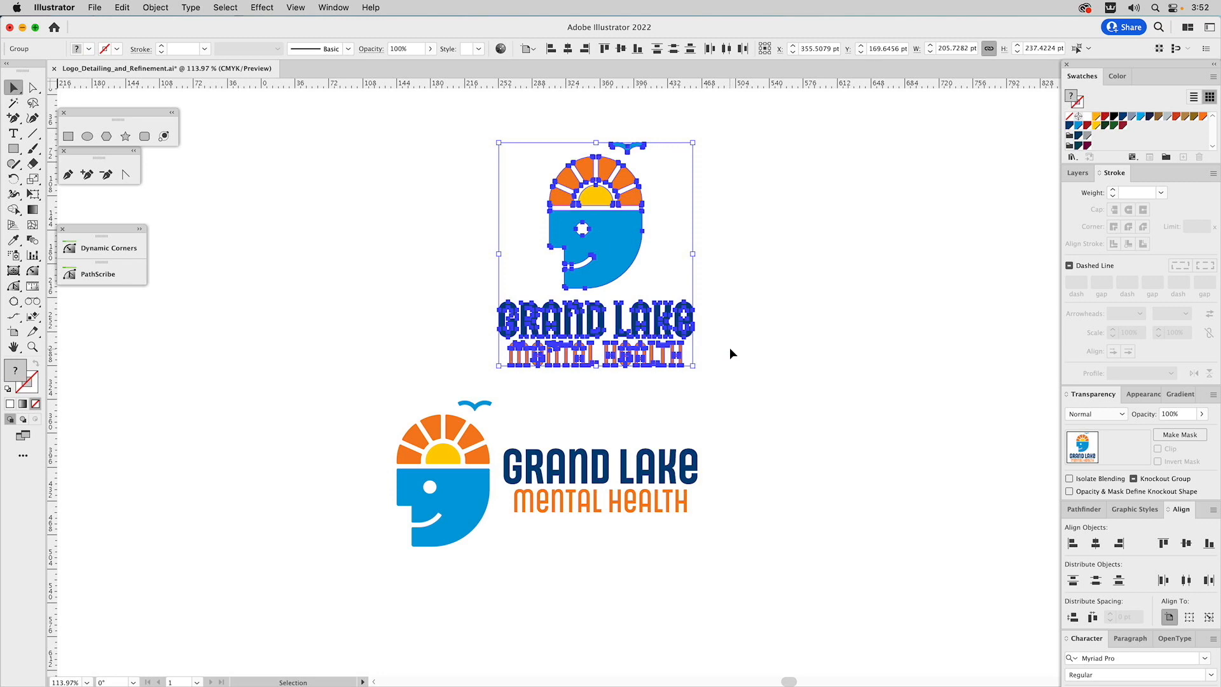
drag(368, 411, 663, 546)
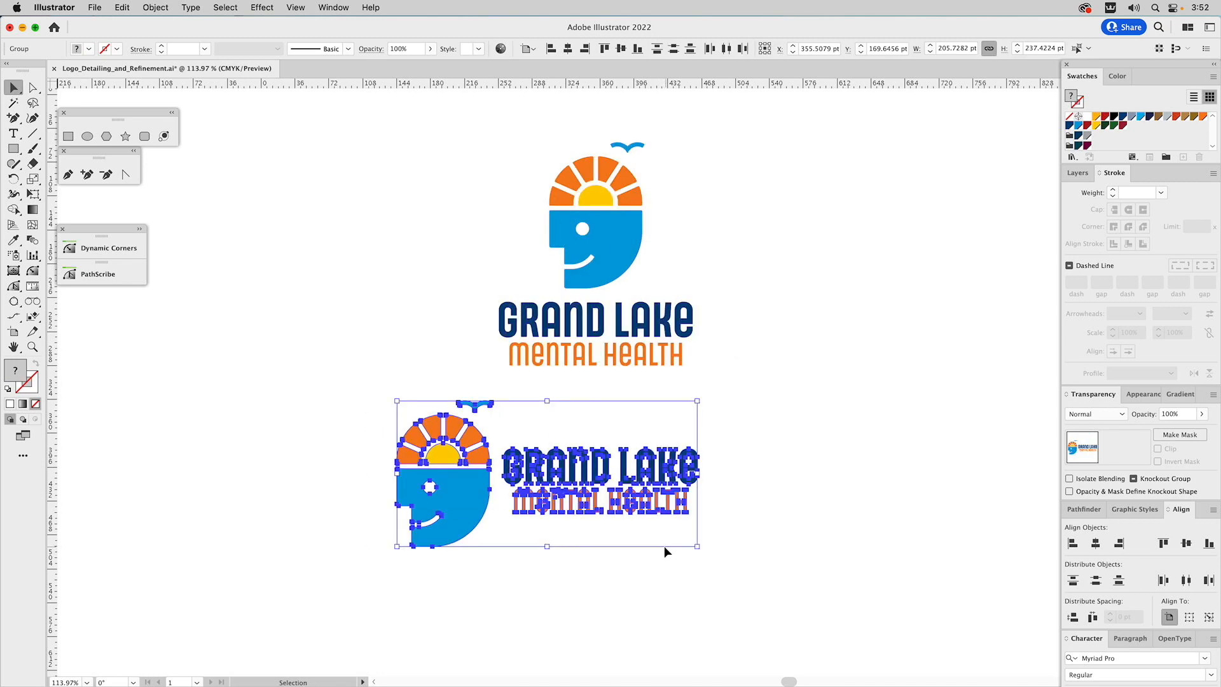
click(527, 411)
click(469, 444)
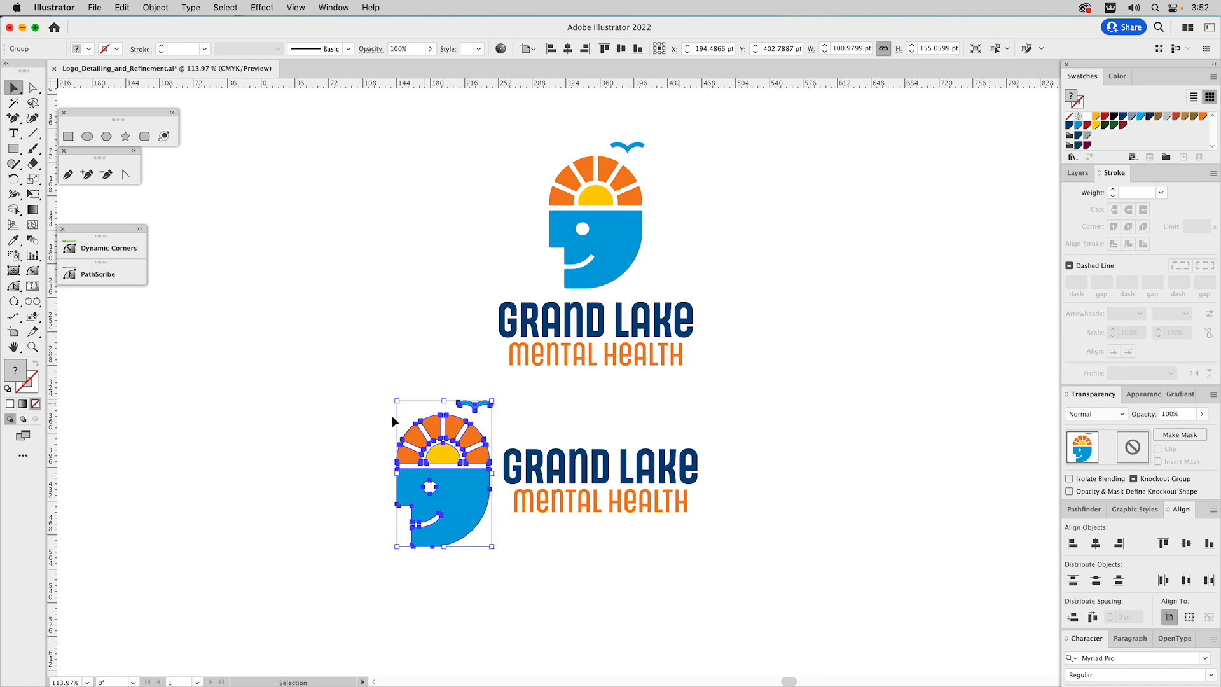
click(533, 465)
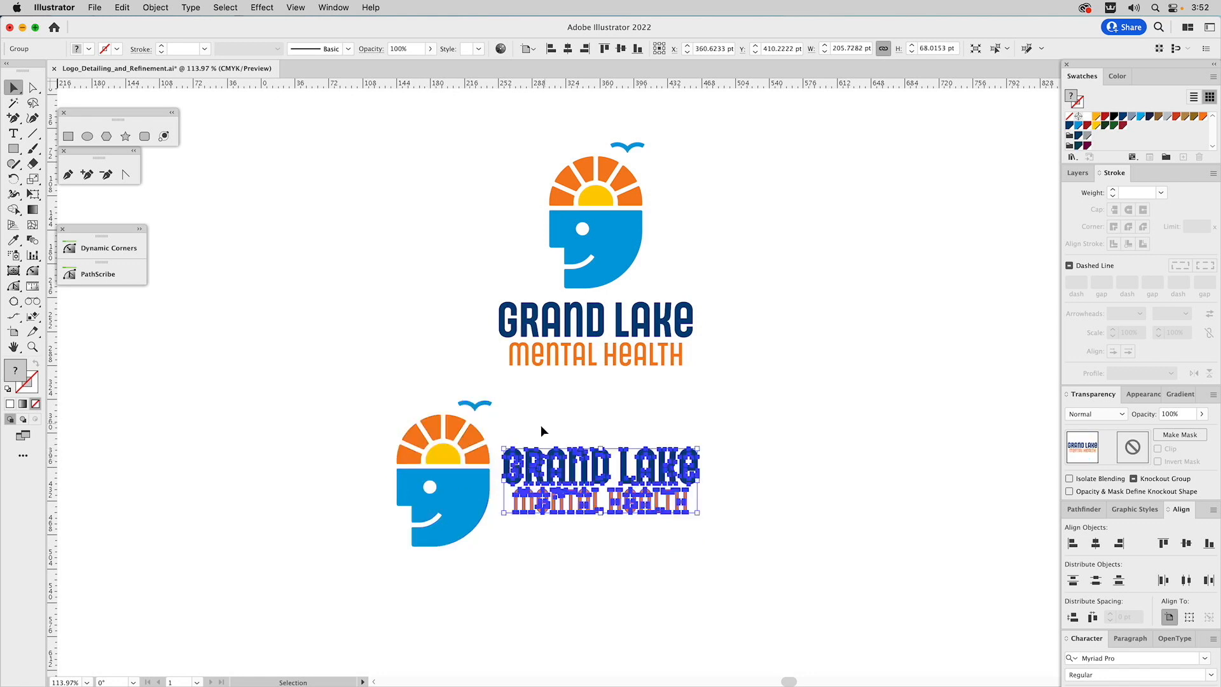
shift+click(448, 486)
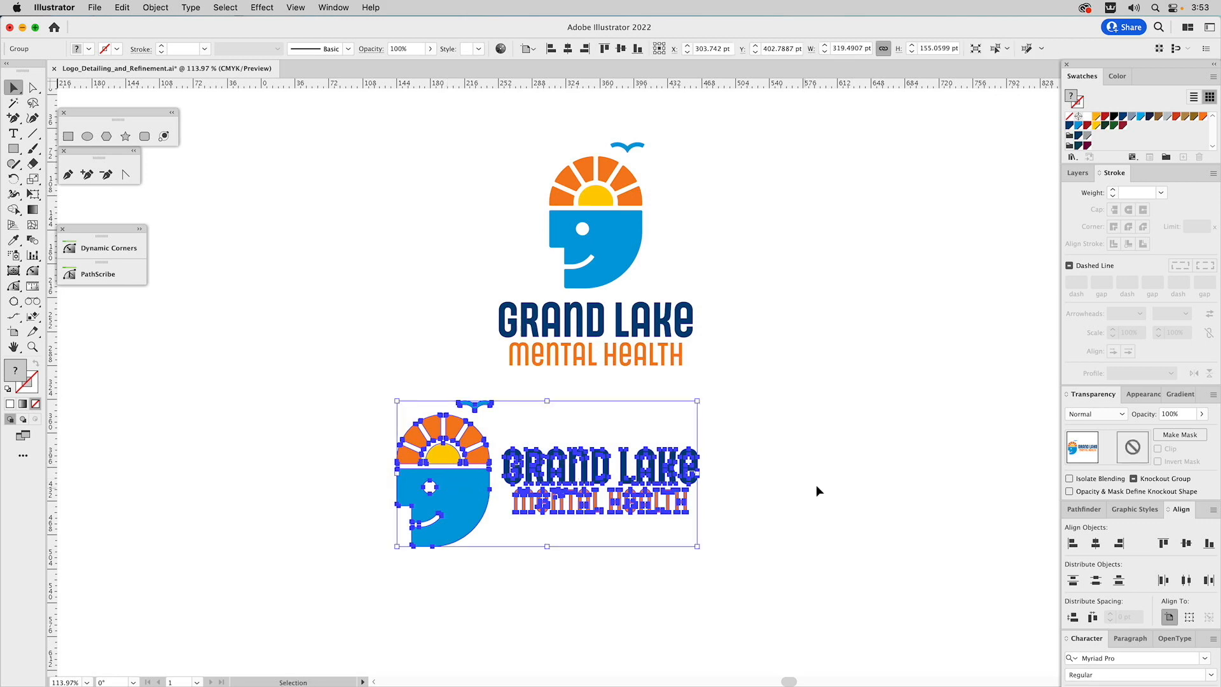
Center both logo groups horizontally on the artboard and move the horizontal logo slightly down.
shift+click(667, 327)
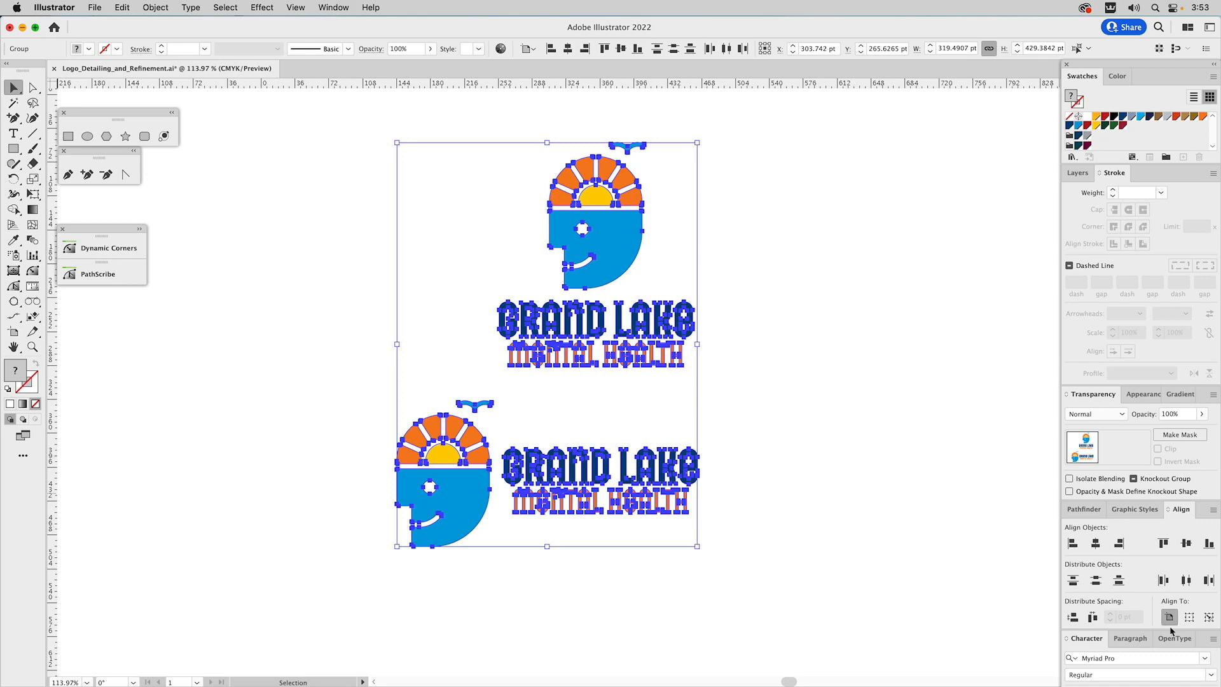
click(1095, 543)
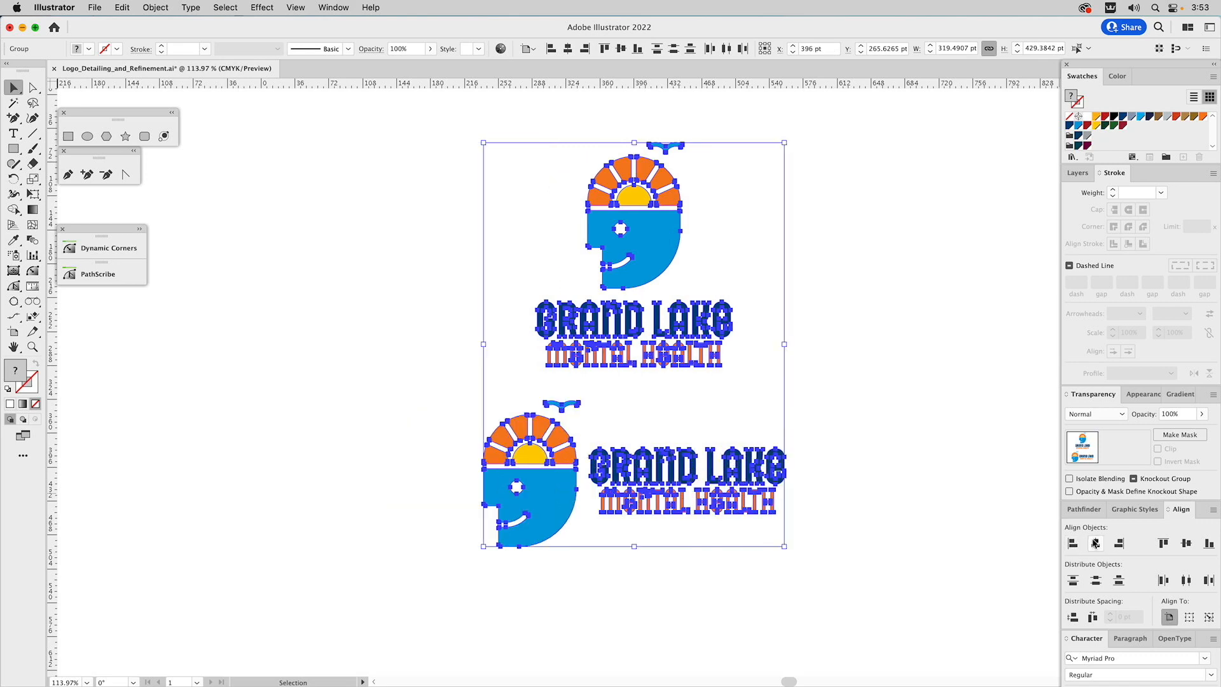
click(593, 298)
drag(544, 426, 542, 452)
click(863, 353)
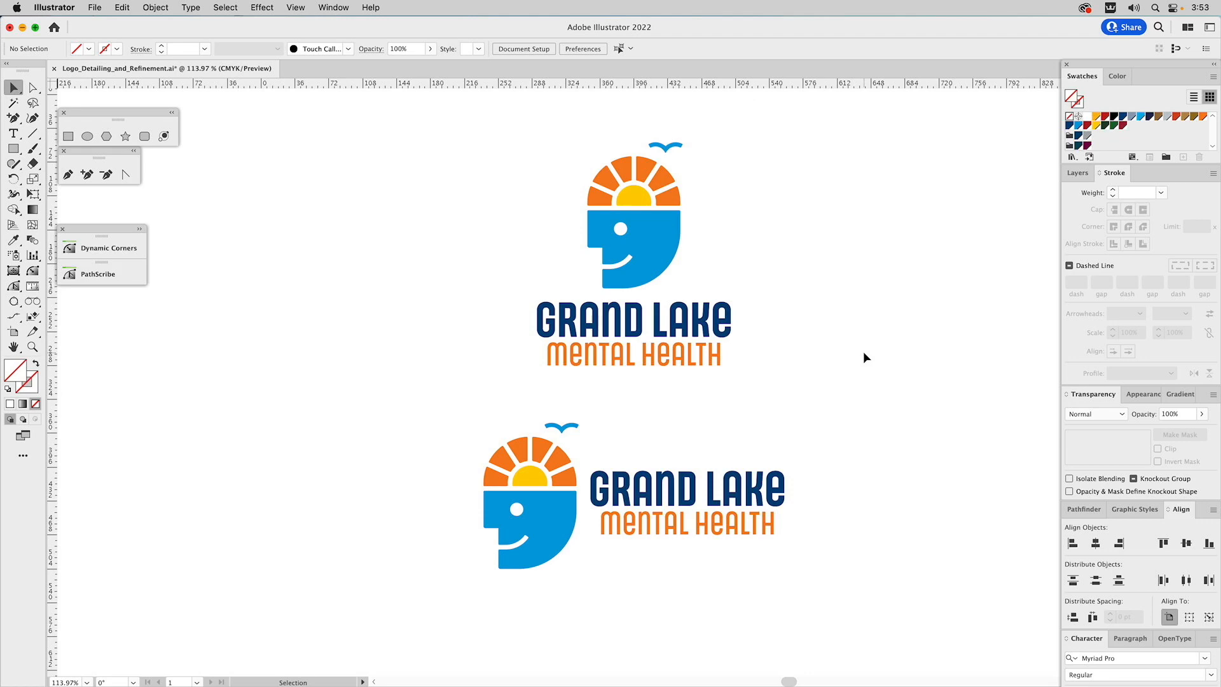
Hide the Mathematical layer, show the Balanced and Logotype layers, and make Balanced the active layer.
click(1077, 173)
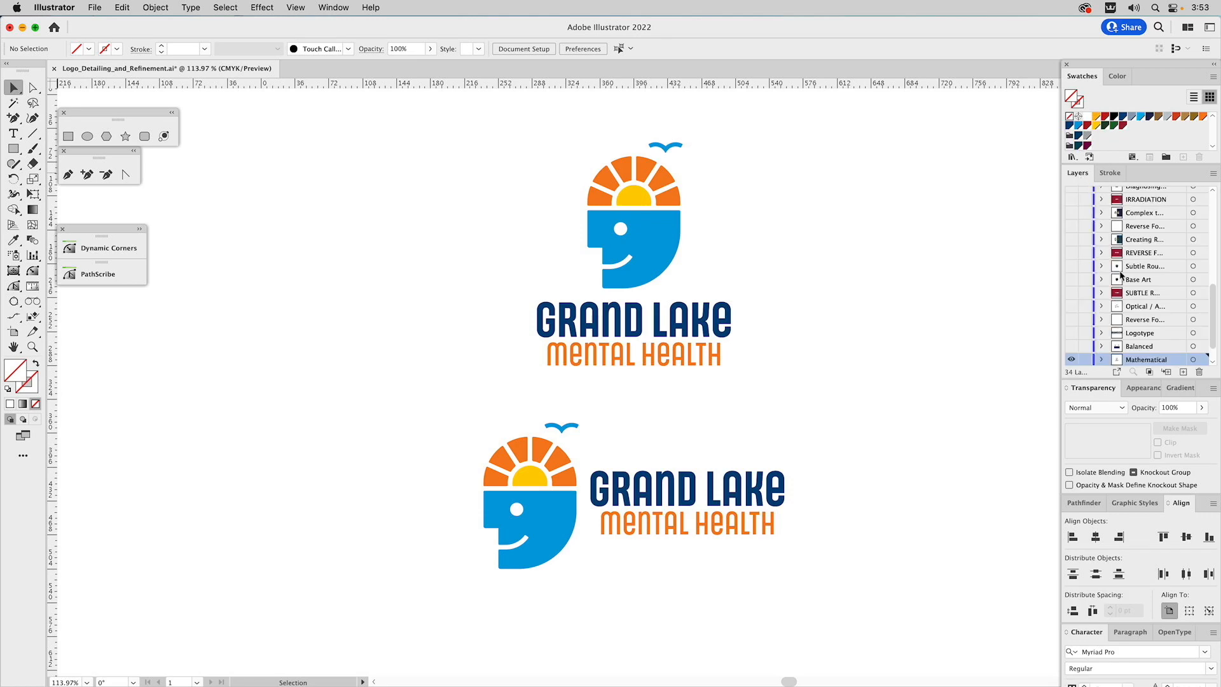
click(1071, 346)
click(1070, 360)
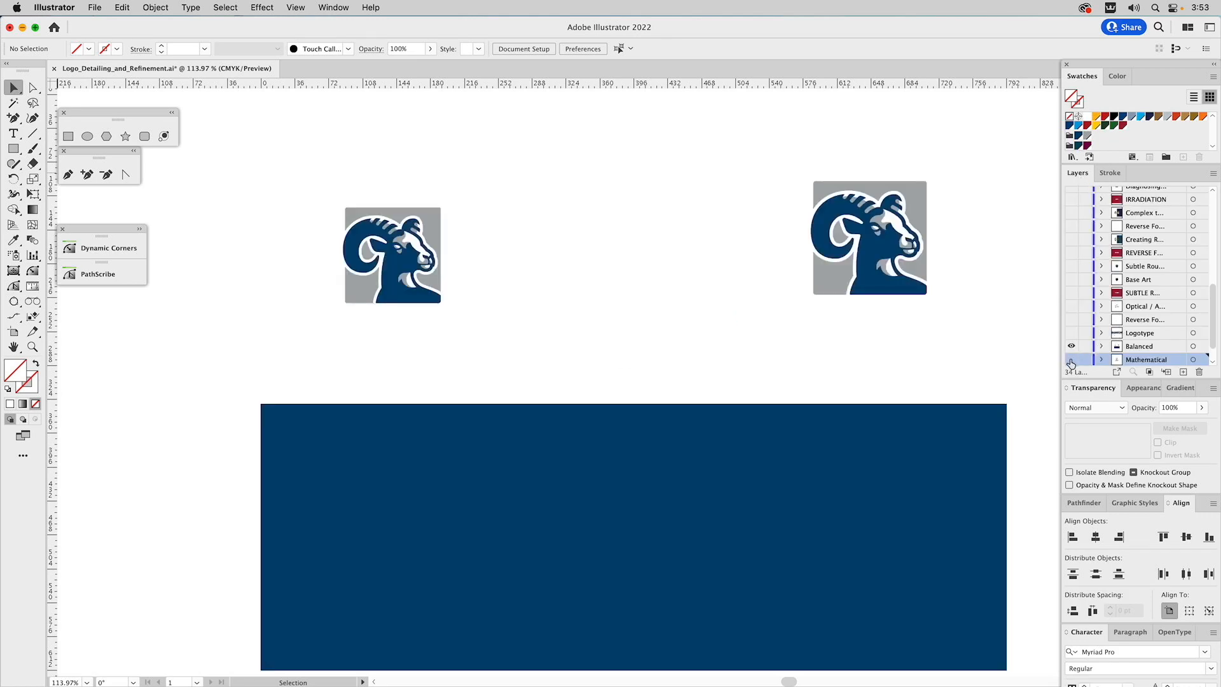
click(1145, 347)
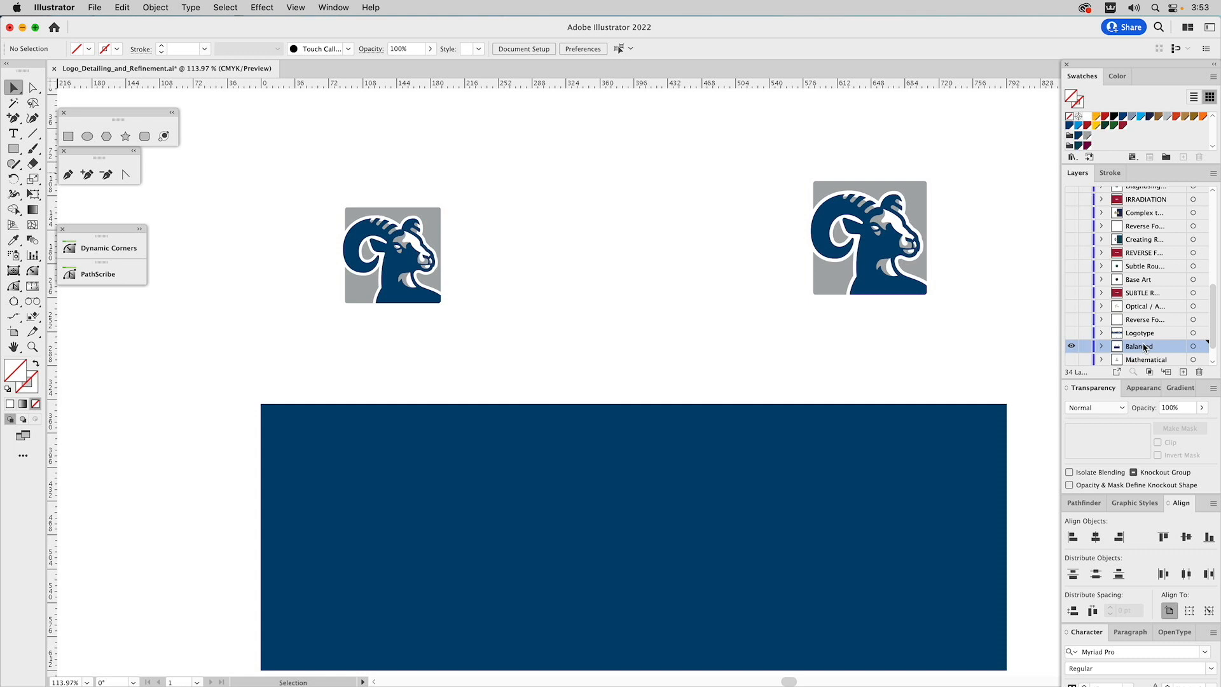
click(1071, 333)
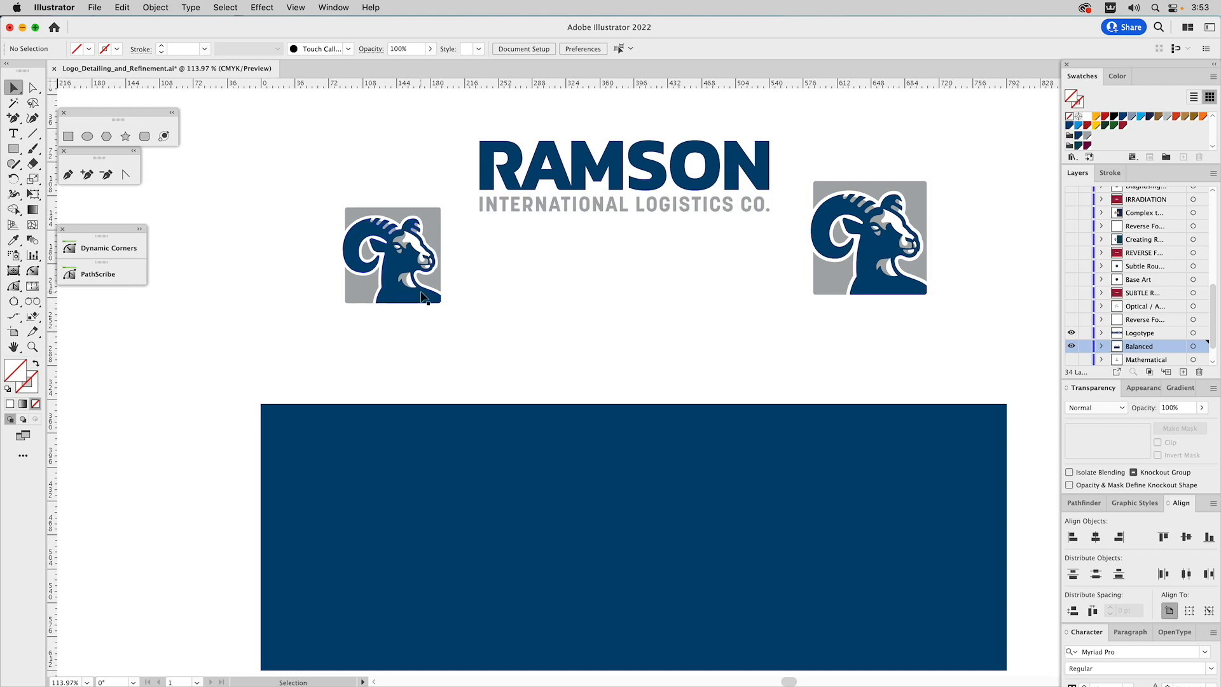
Center the RAMSON logotype vertically on the smaller ram symbol, with the symbol as the key object.
click(581, 167)
shift+click(432, 232)
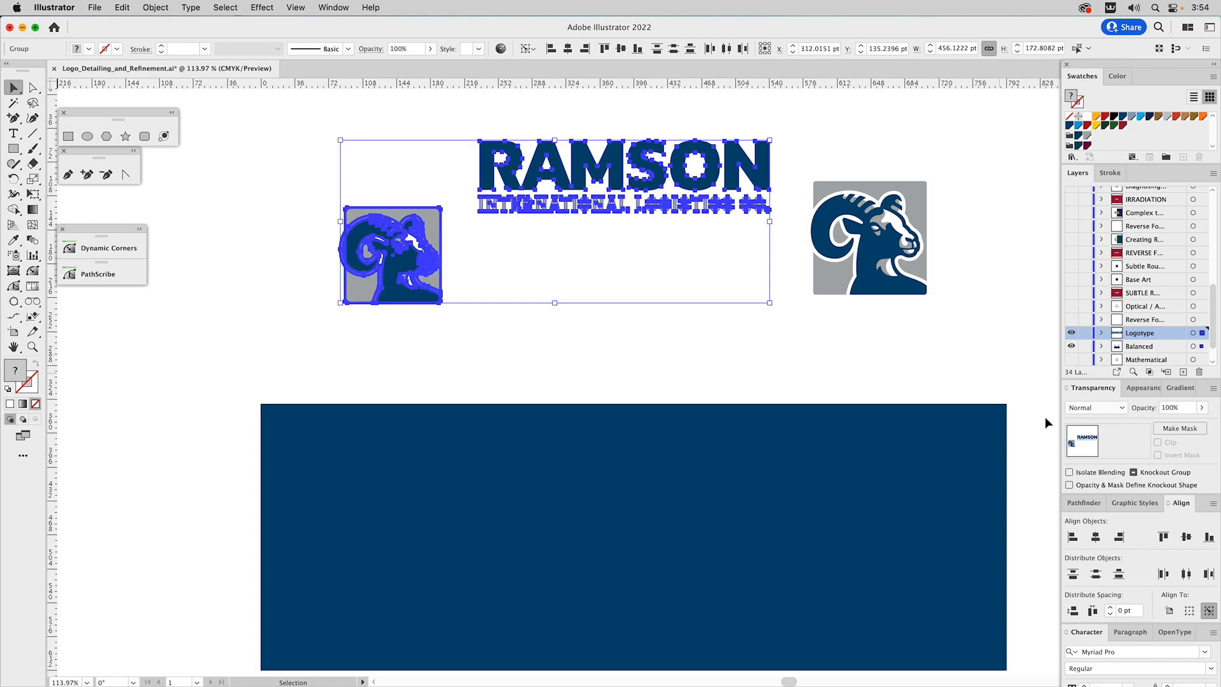
click(1186, 538)
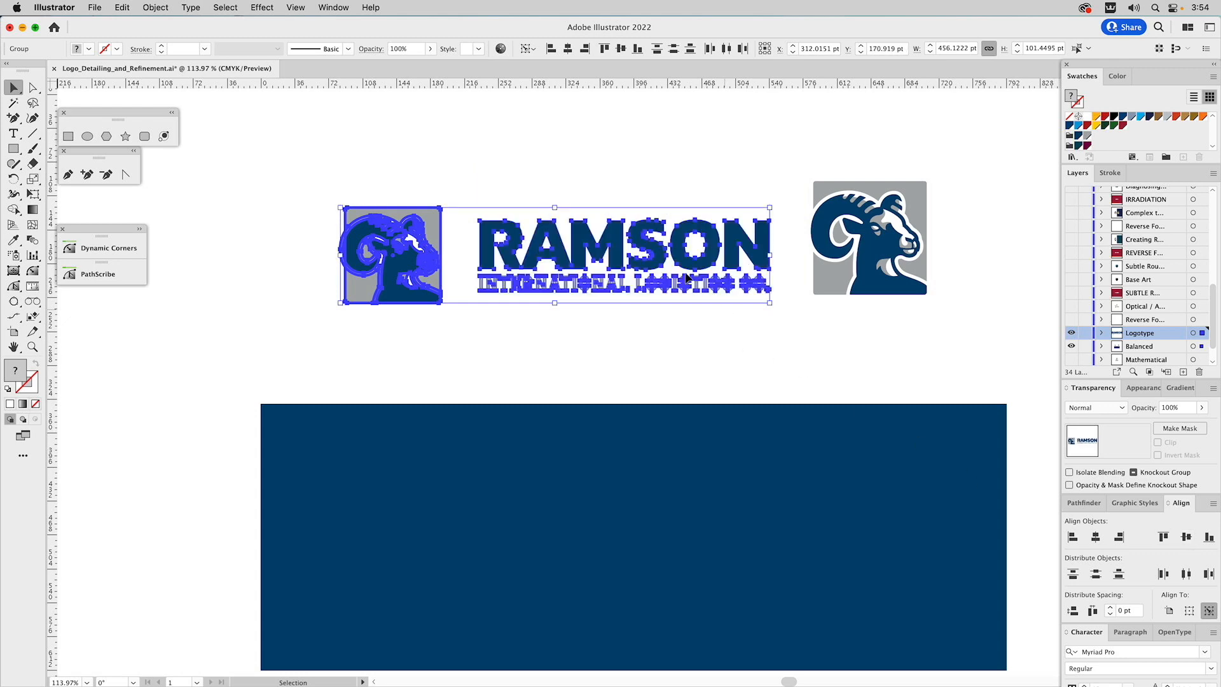
click(569, 170)
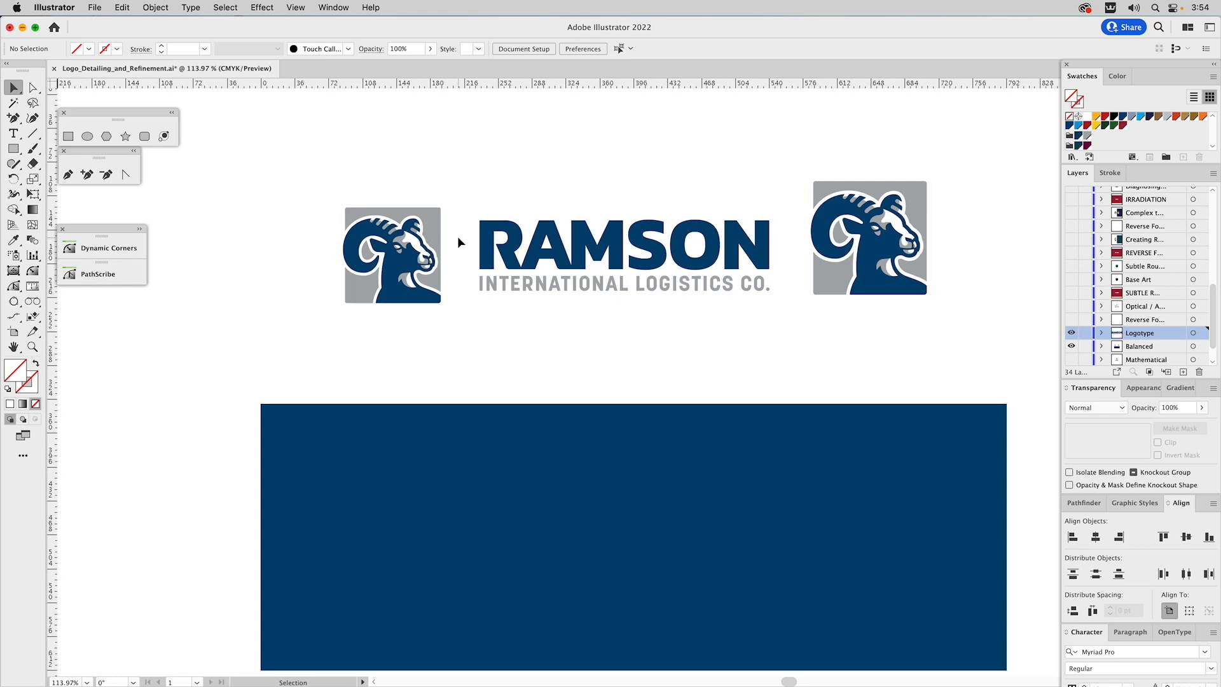
Place a horizontal guide along the tagline's baseline to compare it with the symbol, and remove the guide.
click(33, 346)
drag(607, 297, 656, 324)
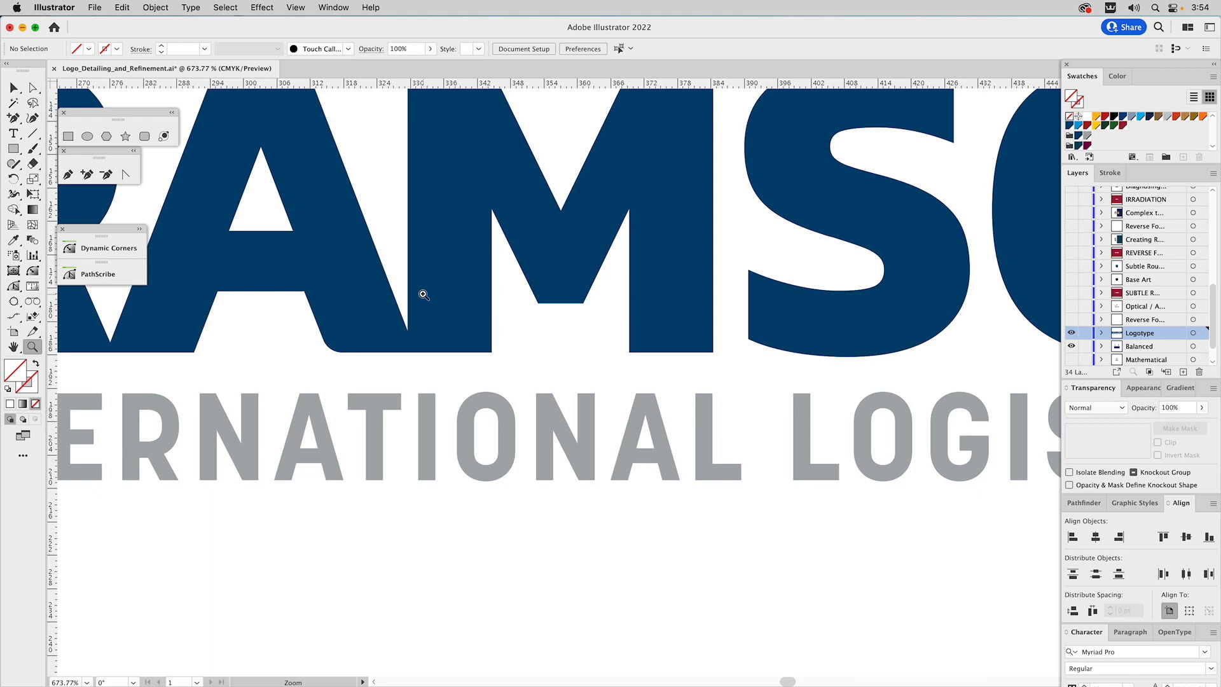
drag(365, 82, 537, 483)
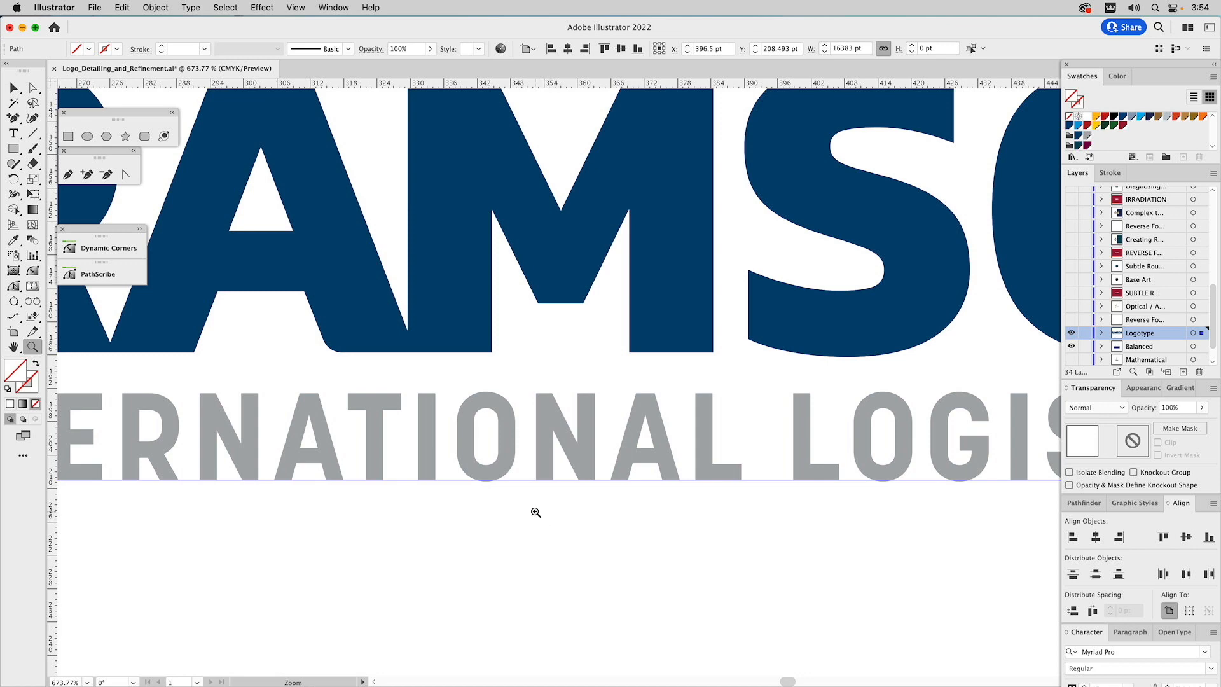
alt+click(515, 434)
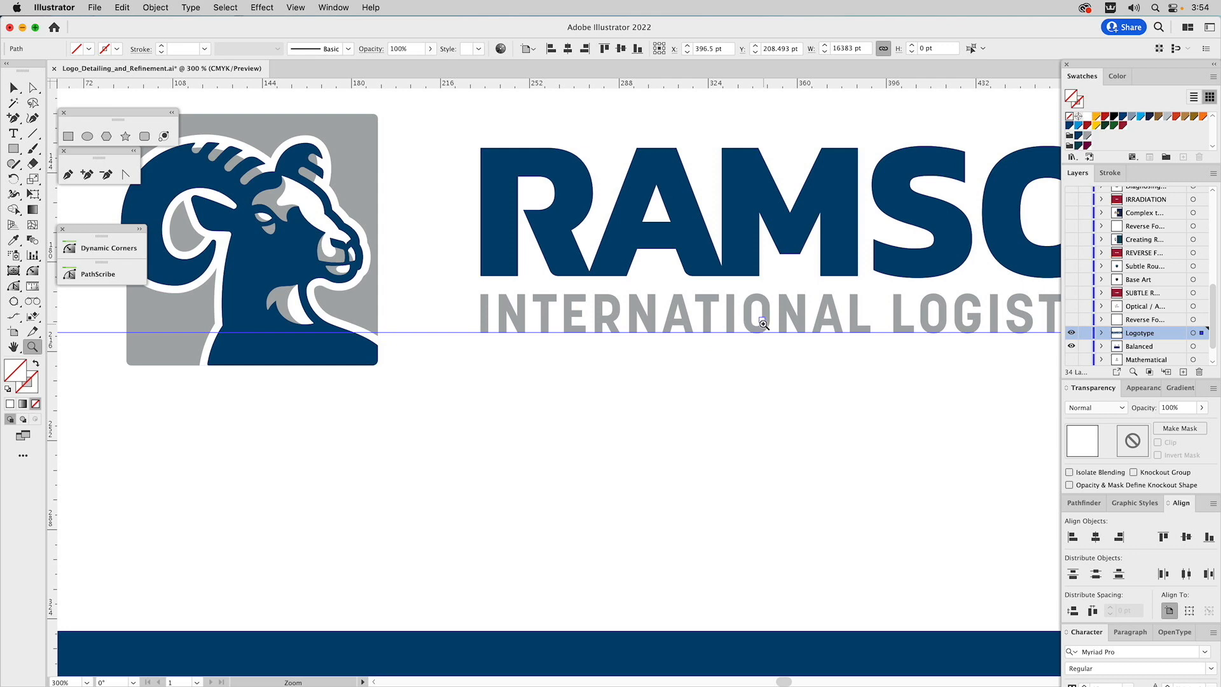
key(v)
drag(427, 361, 429, 360)
click(440, 352)
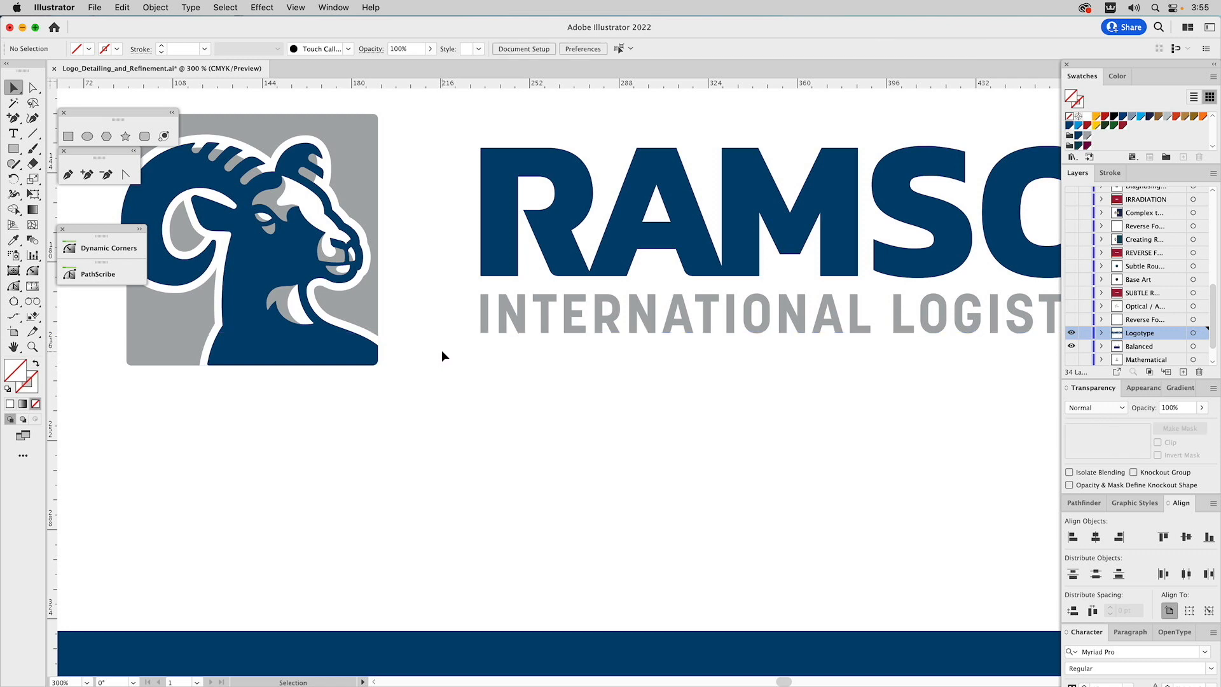
Draw a rectangle from the tagline's baseline to the top of RAMSON and resize it from its center to about 3.3 × 111.3 pt.
click(68, 136)
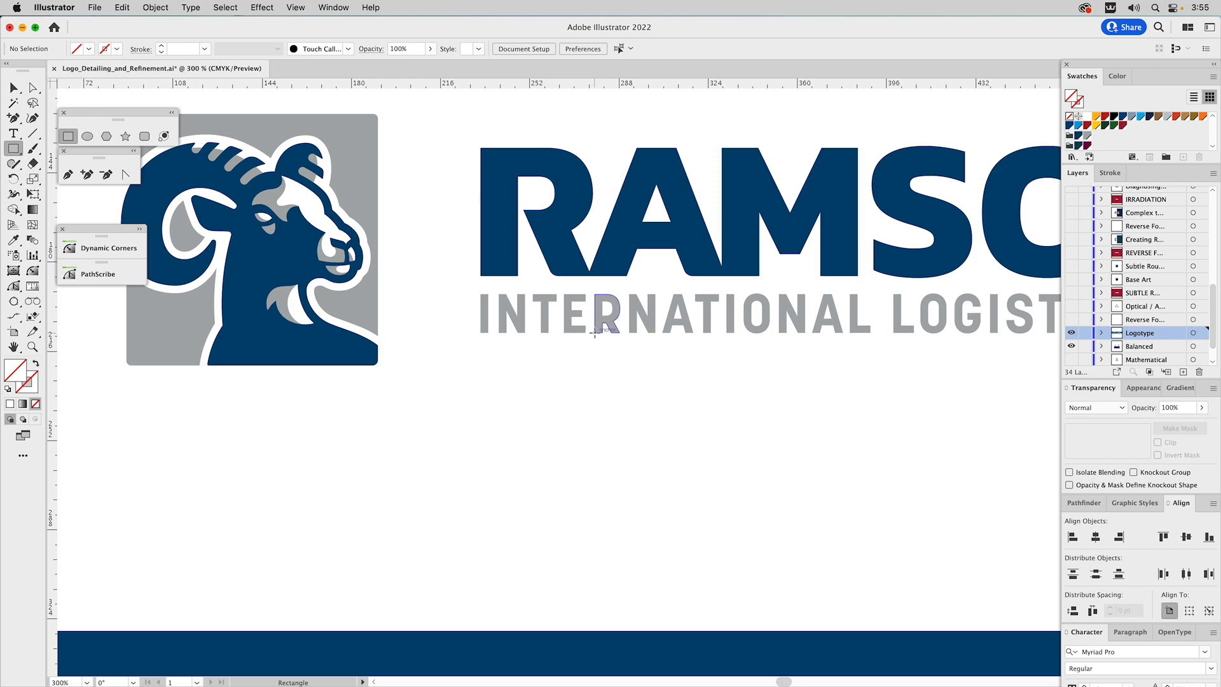
drag(595, 332, 515, 148)
key(v)
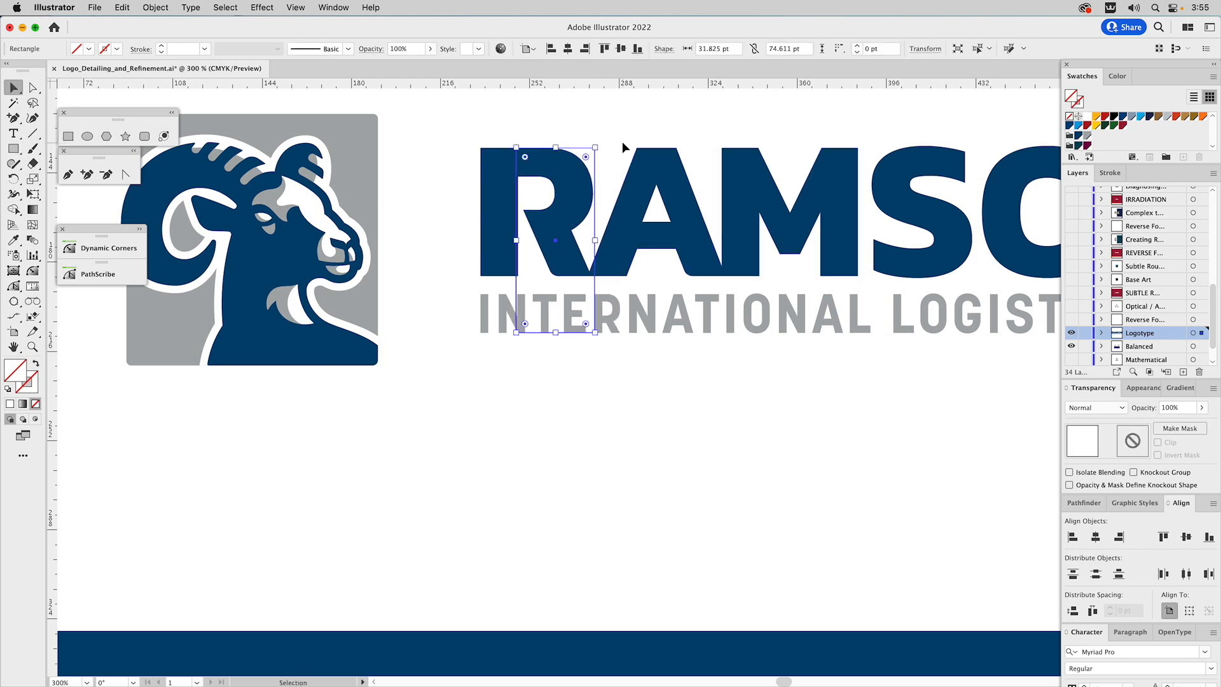
drag(595, 147, 562, 103)
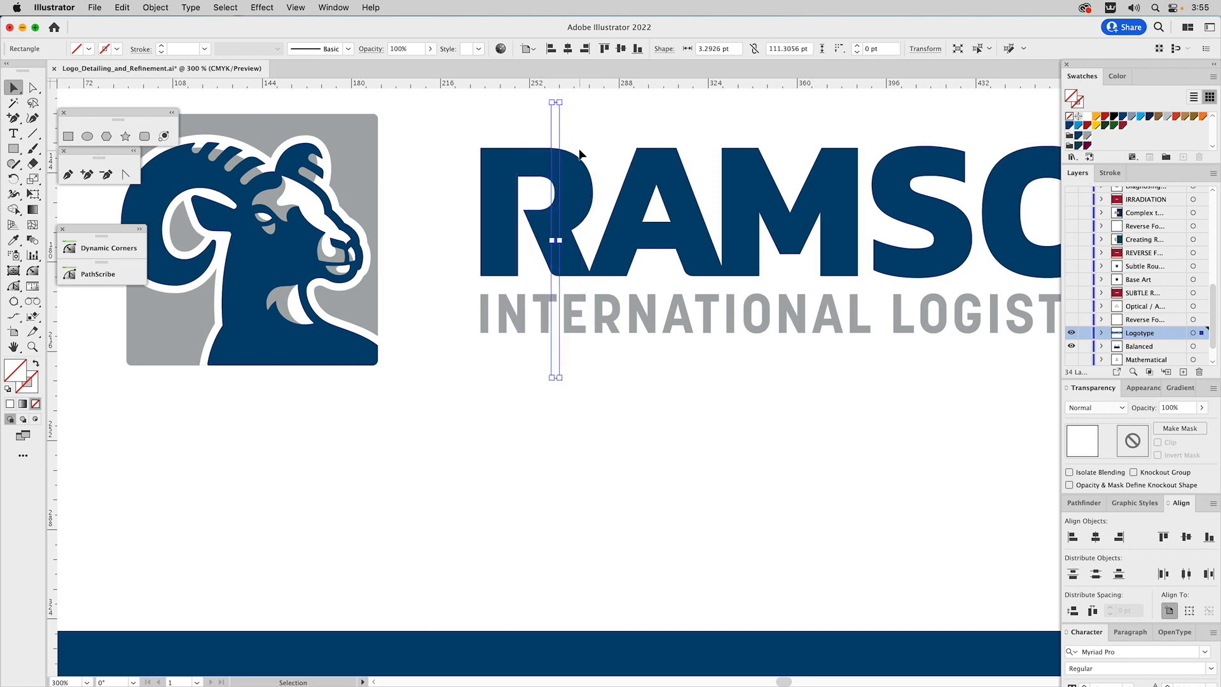
Apply the magenta 0.75 pt outline graphic style to the narrow rectangle and group it with the RAMSON logotype.
click(1132, 503)
click(1097, 529)
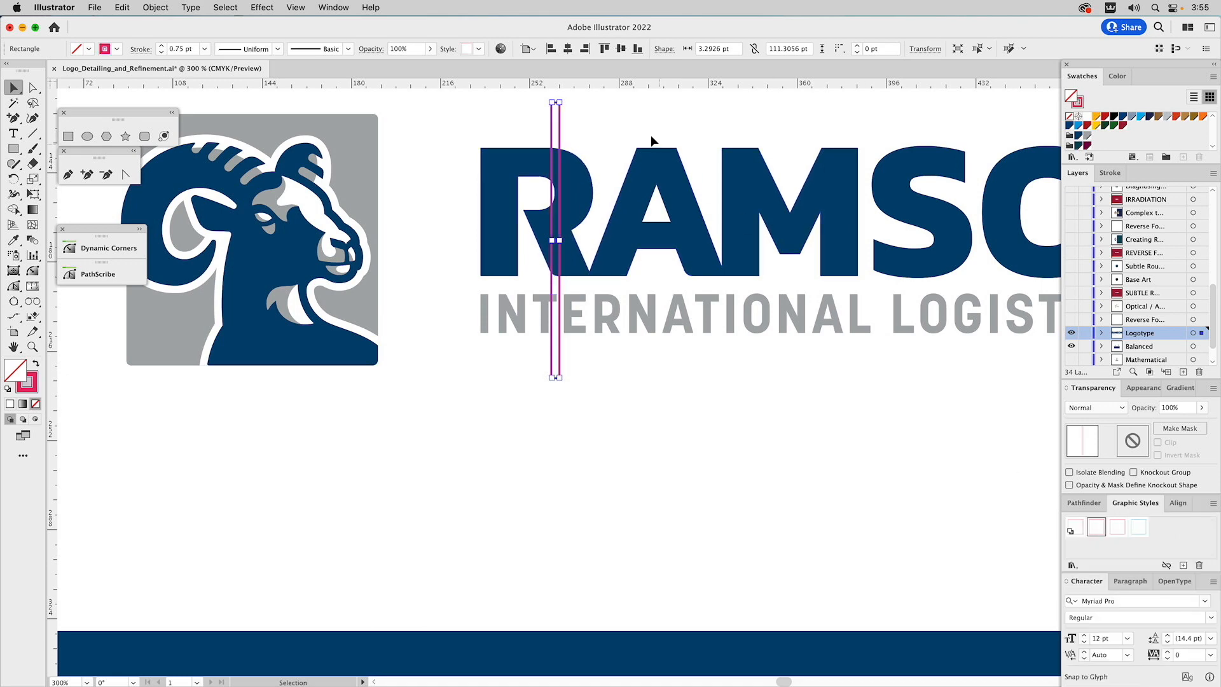
drag(666, 131, 526, 307)
key(a)
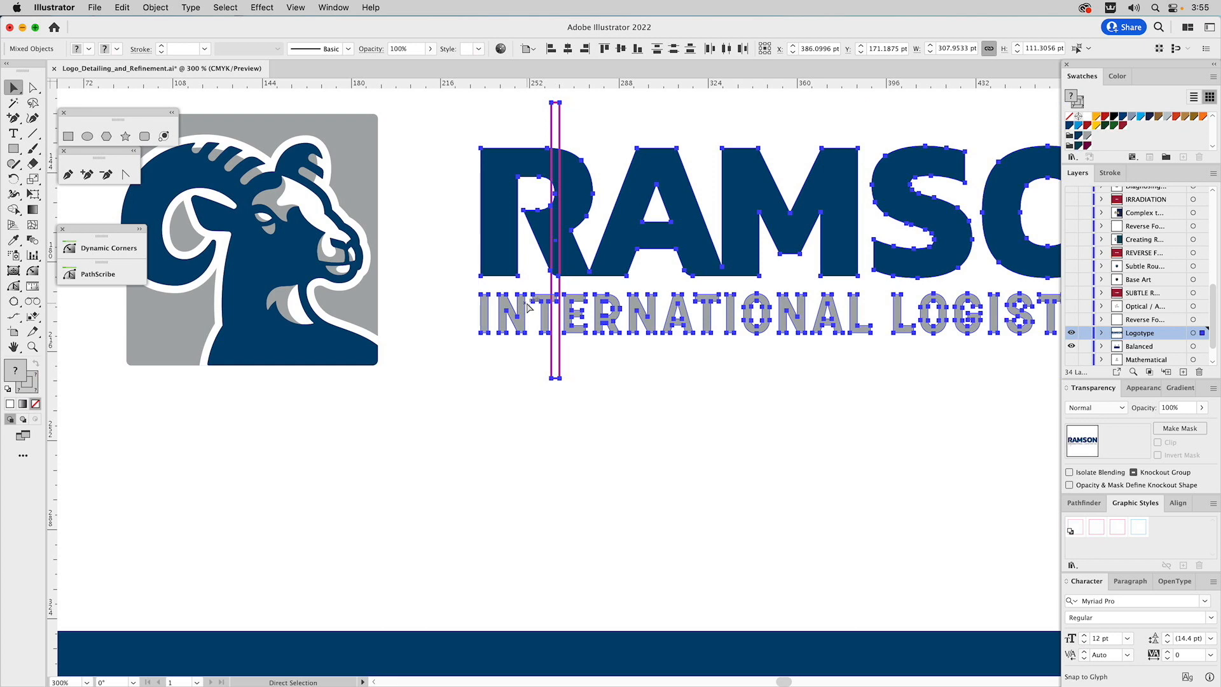
key(v)
Center the group of logotype and rectangle vertically on the ram symbol, with the symbol as the key object.
shift+click(360, 198)
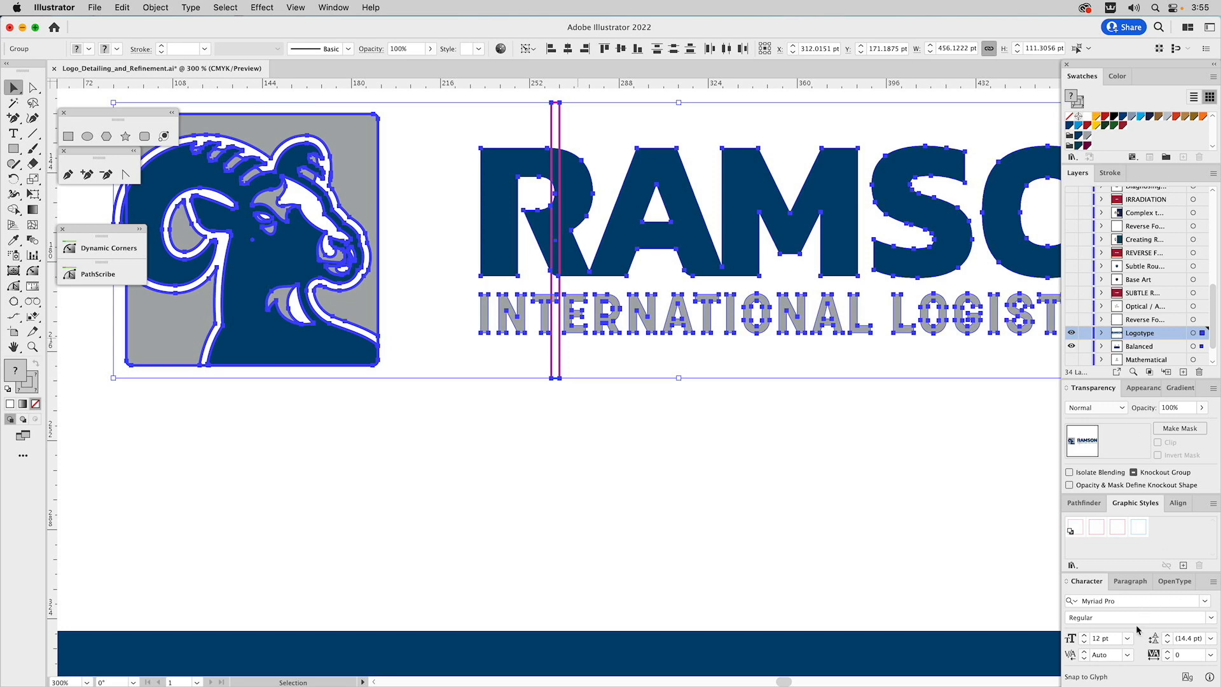
click(1178, 502)
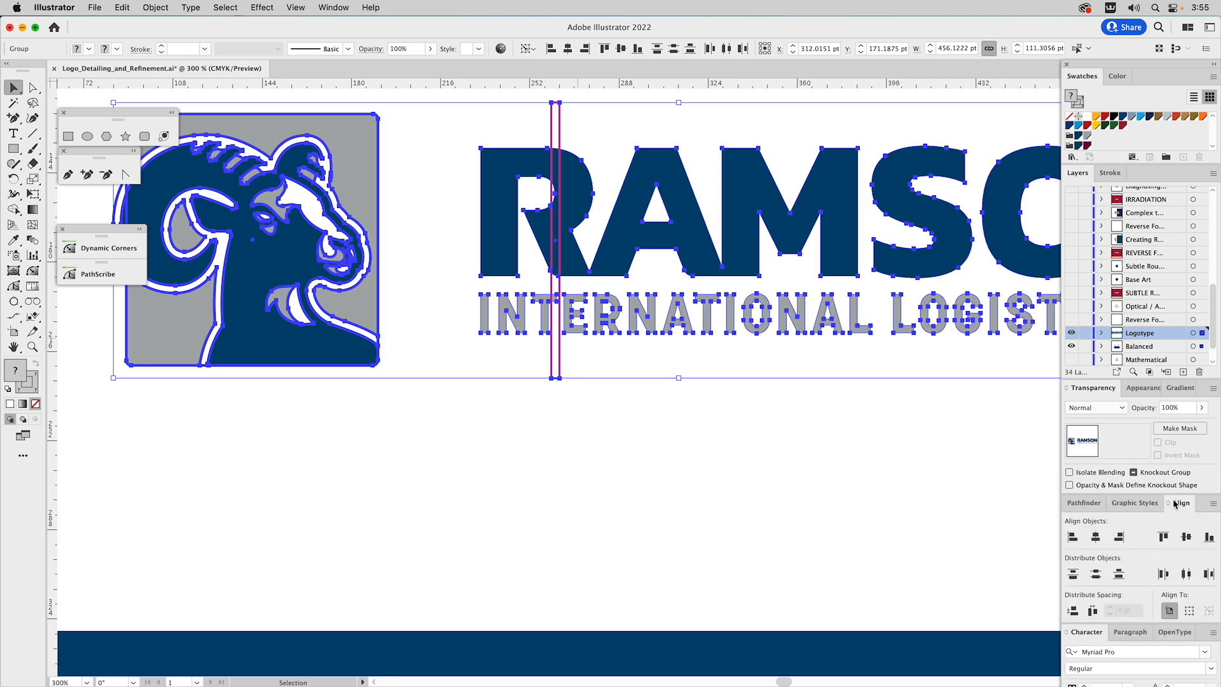
click(1187, 537)
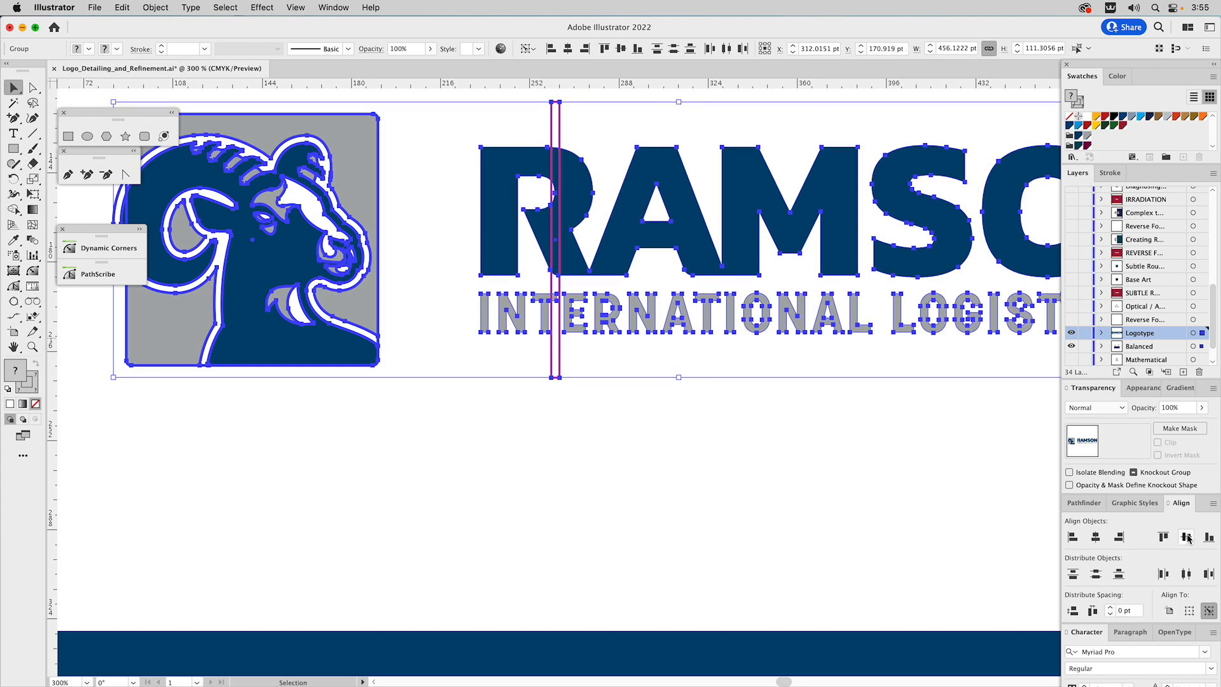
click(408, 207)
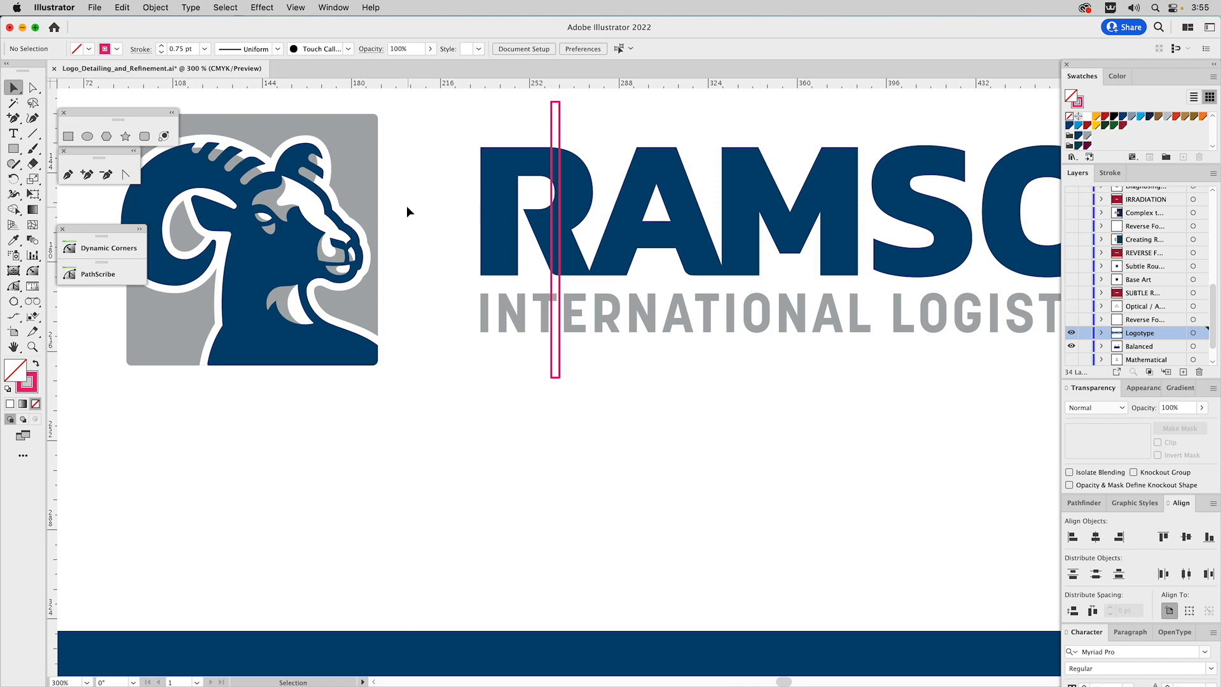